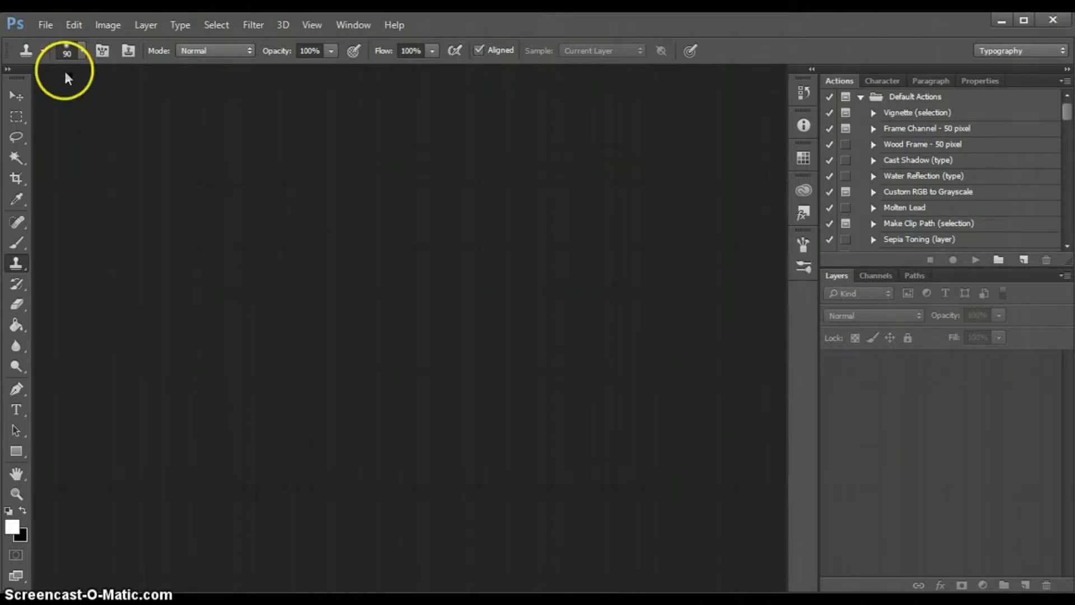
Create a 3000 × 3500 pixel RGB document at 300 pixels/inch and fill its background with black.
click(43, 25)
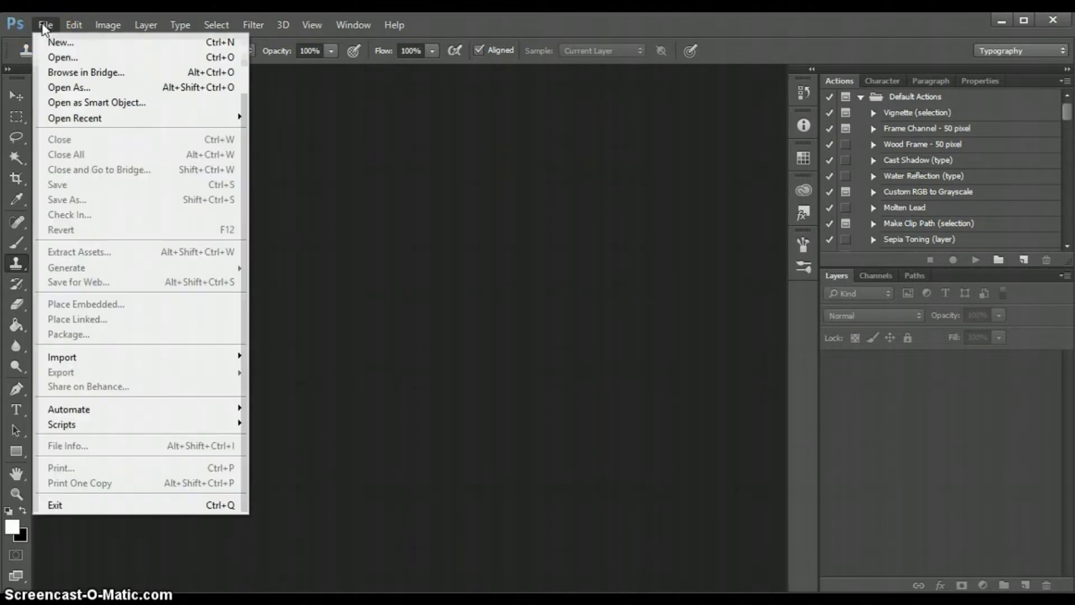
click(62, 42)
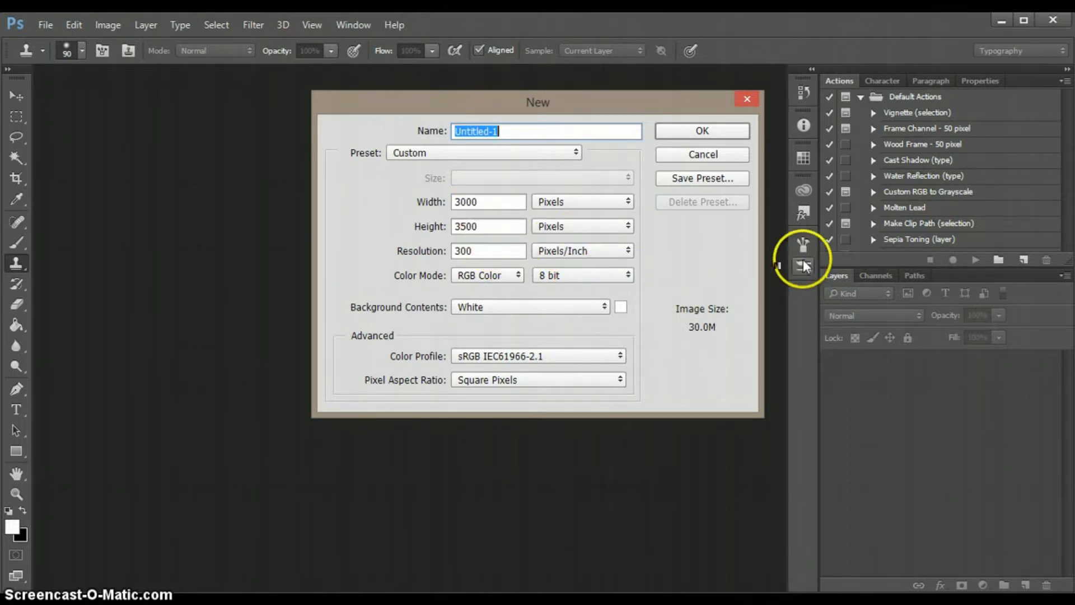
click(703, 132)
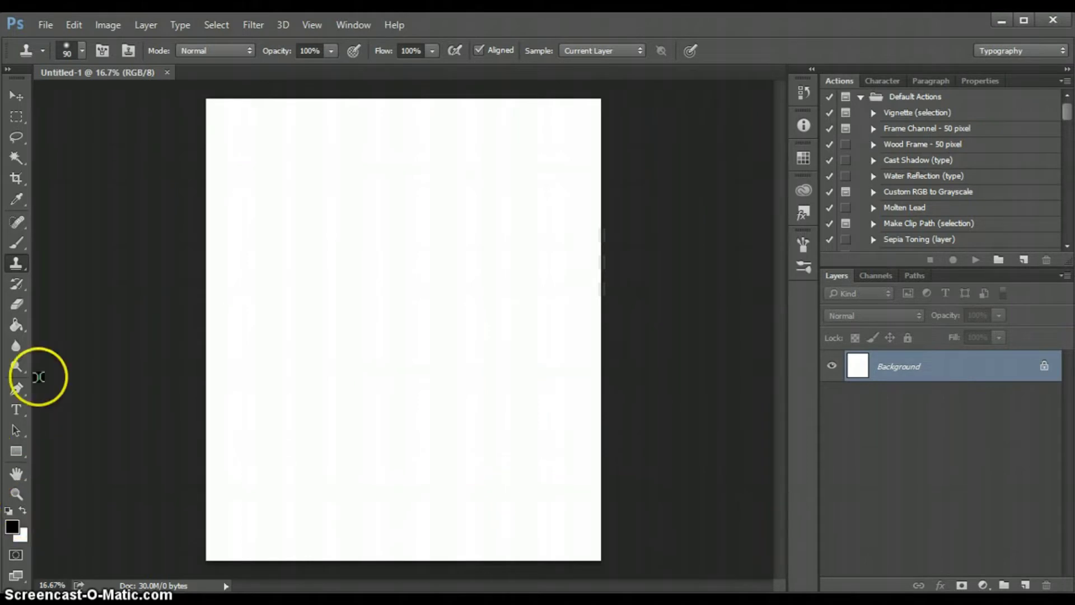
click(17, 325)
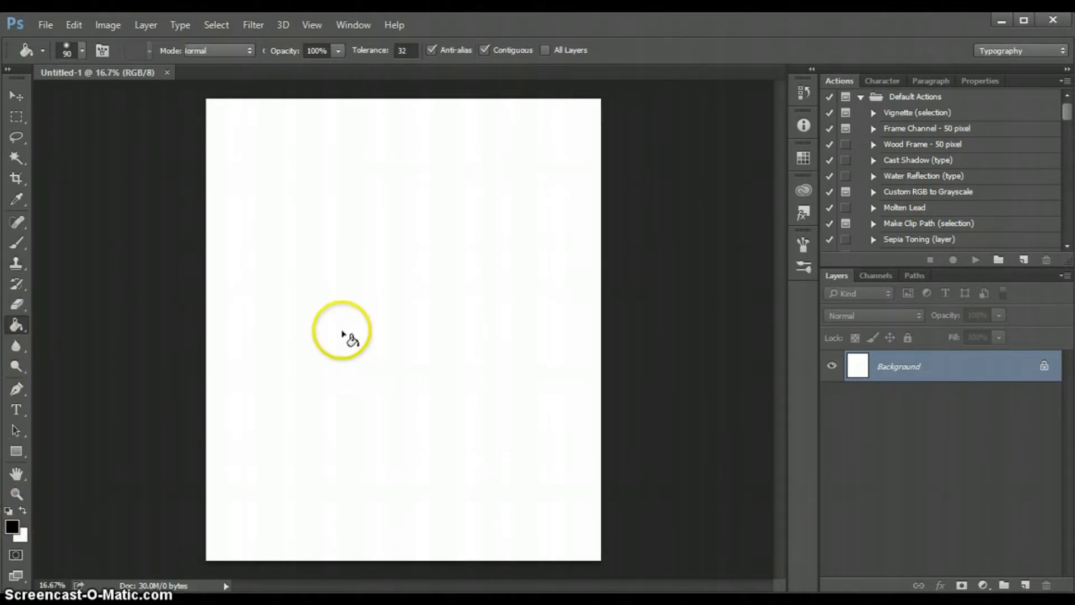
click(378, 338)
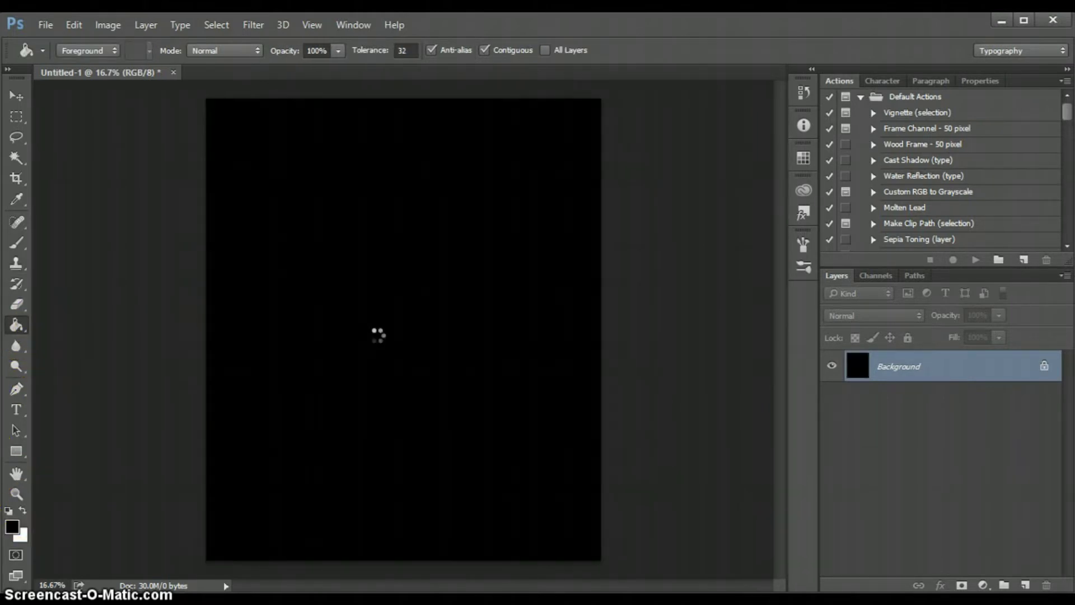
Add the white 72 pt text "Resistance" across the upper part of the canvas.
click(16, 412)
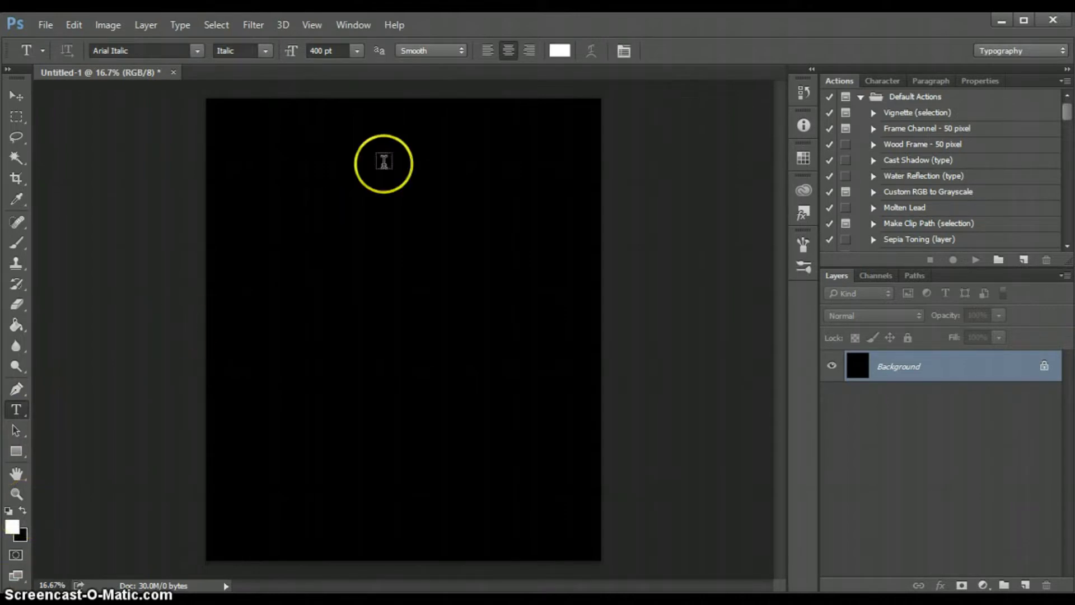
click(308, 190)
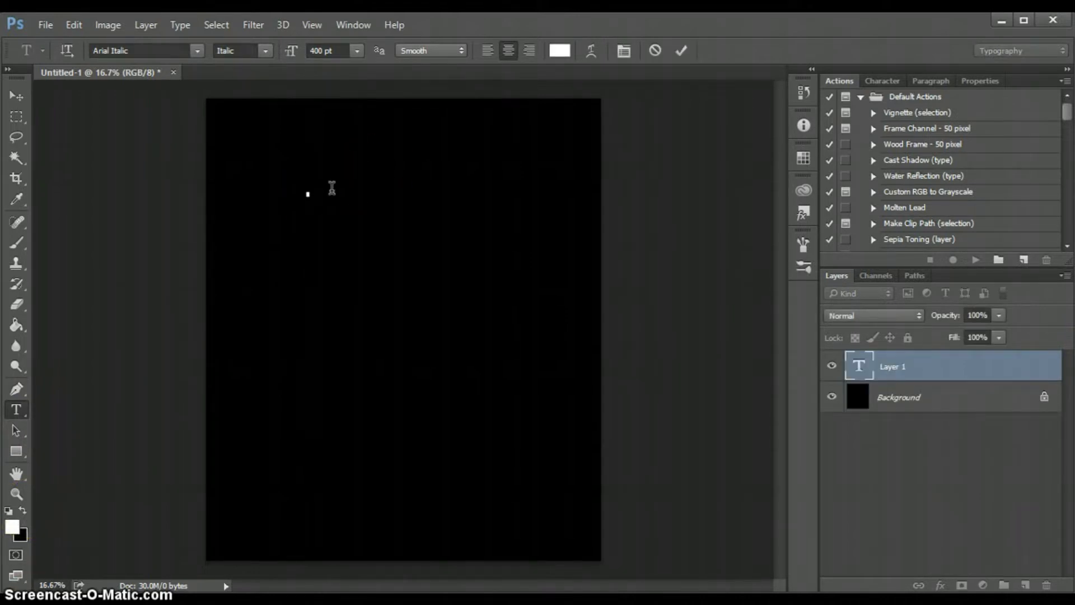
click(356, 50)
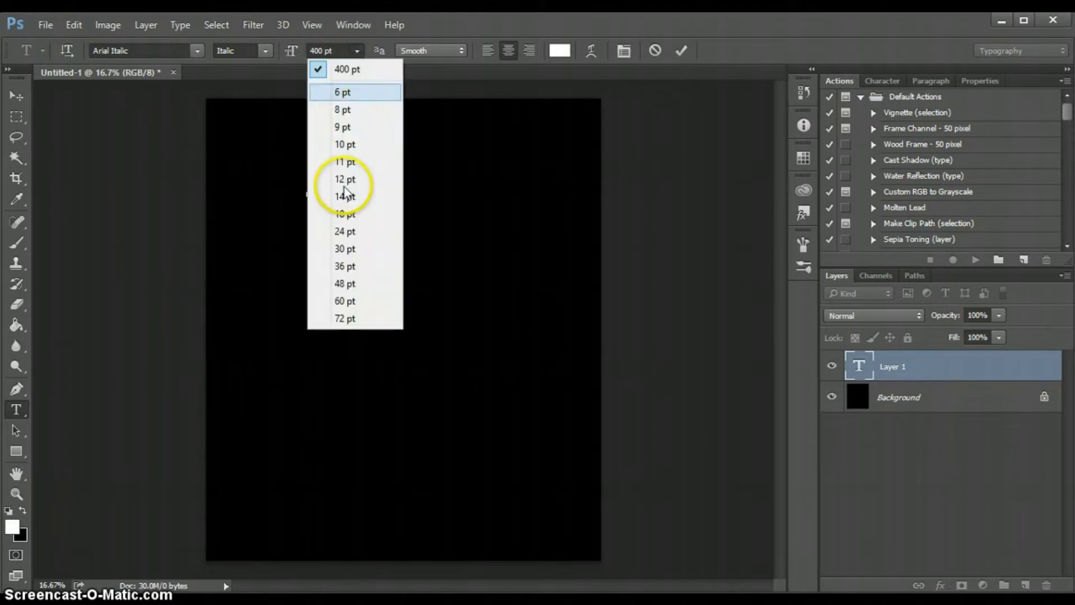
click(362, 319)
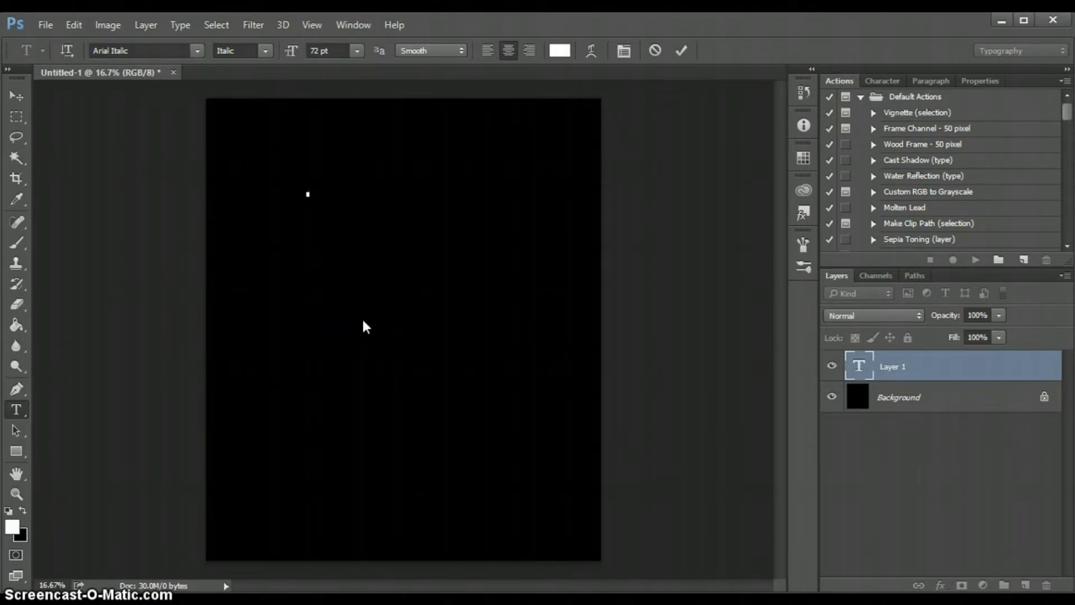
text(R)
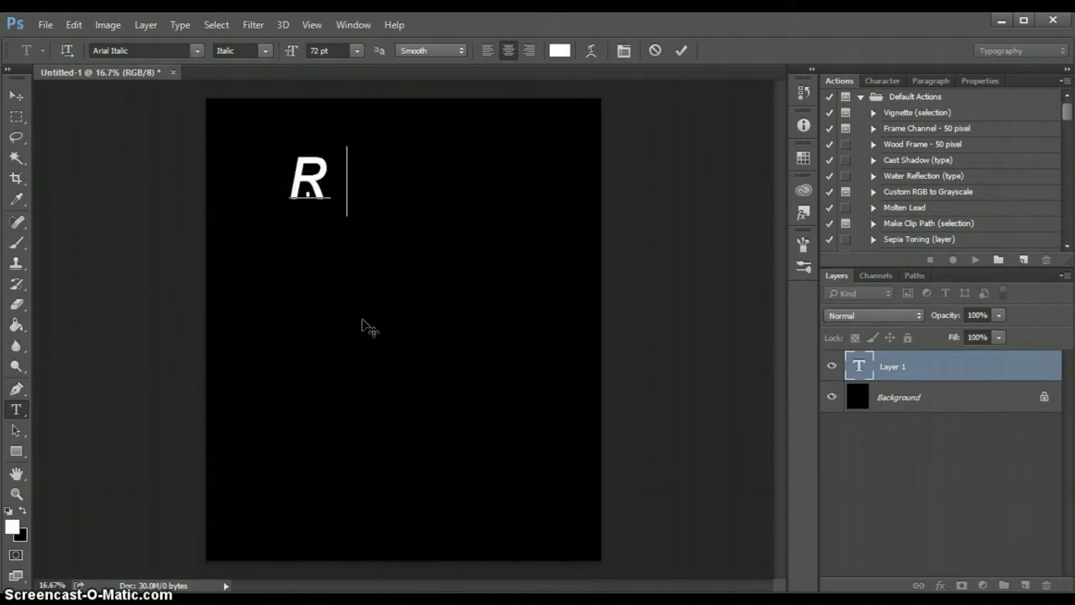
text(       esistance P)
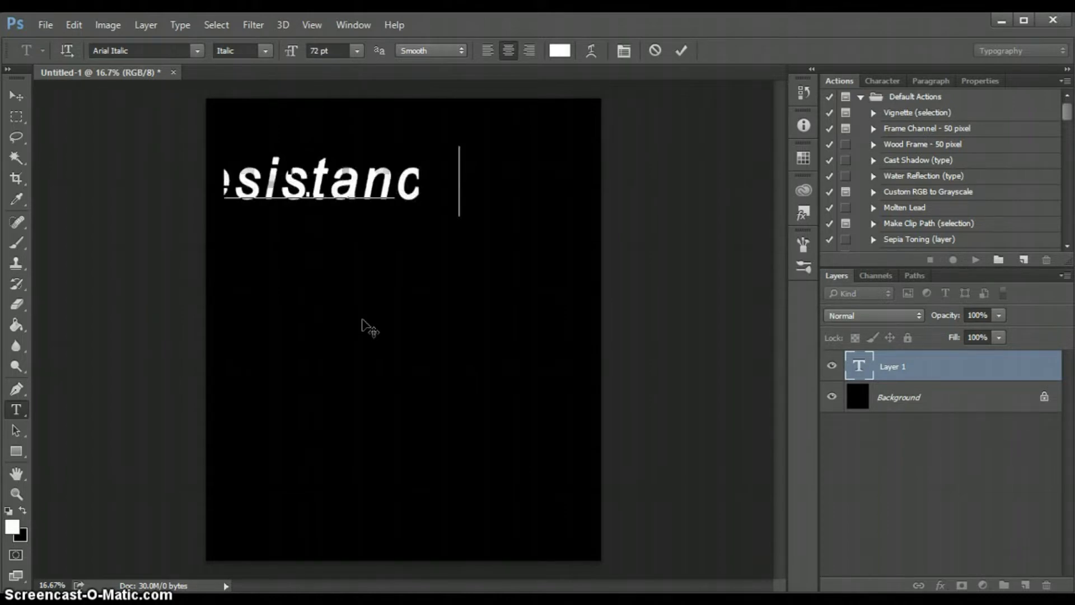
key(BackSpace)
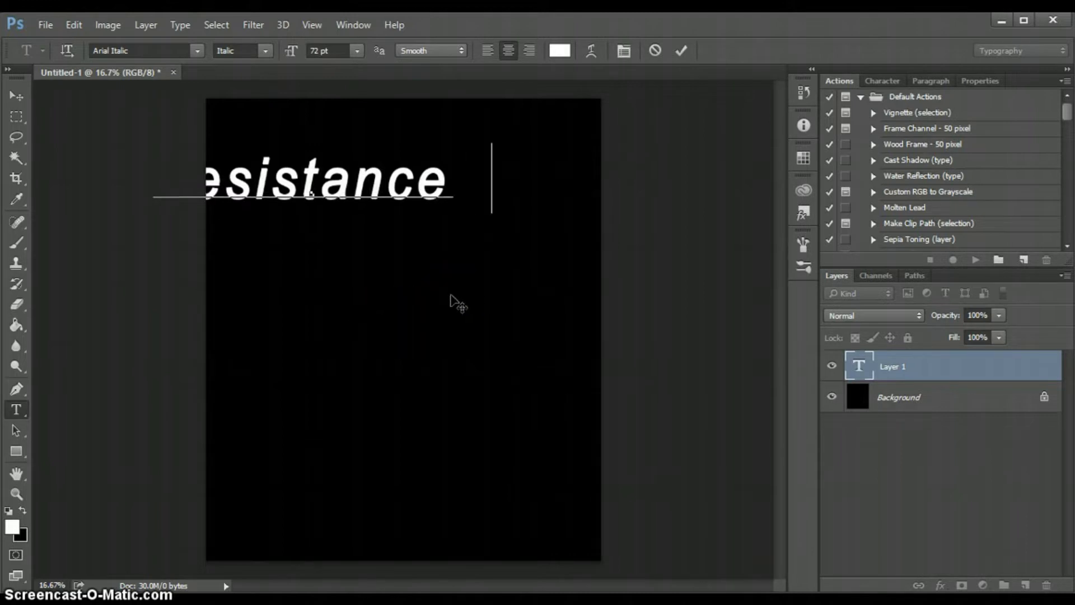
drag(451, 296, 476, 304)
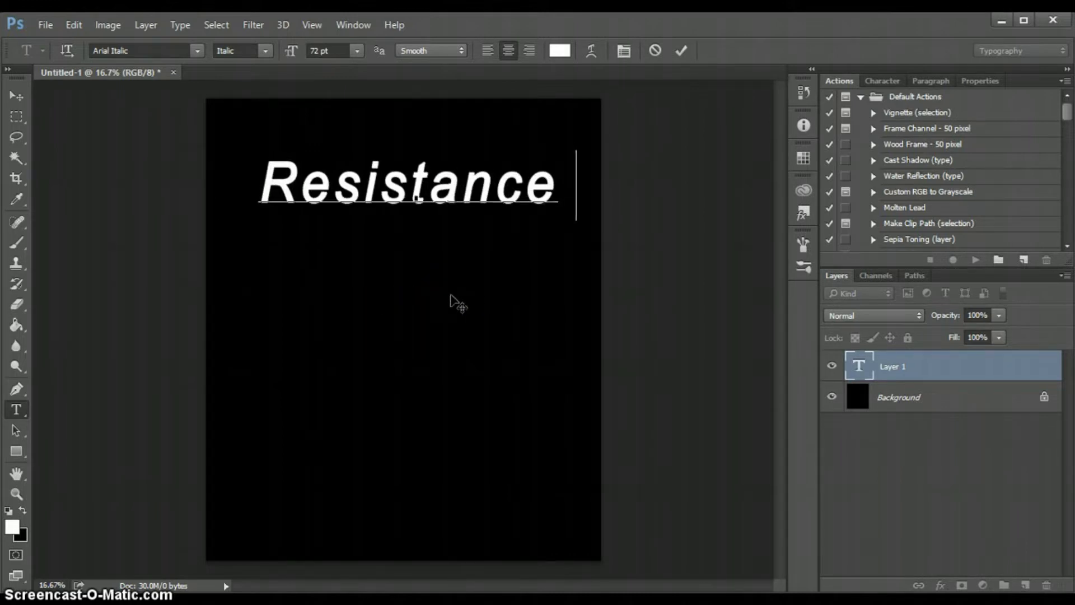
Change the "Resistance" text to Arimo Regular and move it up close to the canvas's top edge.
double_click(557, 186)
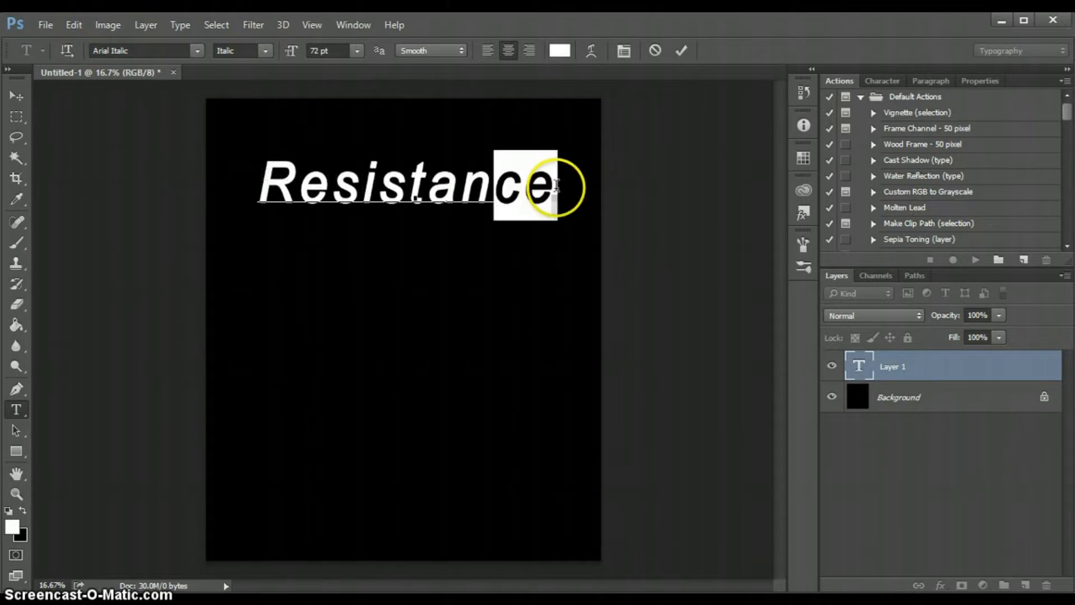
click(195, 47)
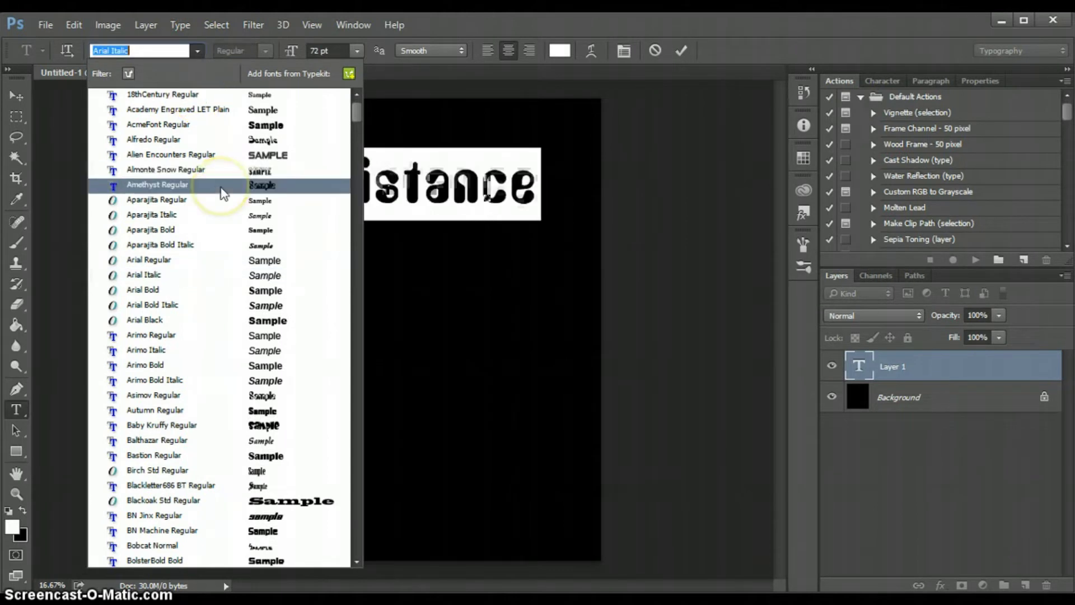
key(Escape)
click(243, 352)
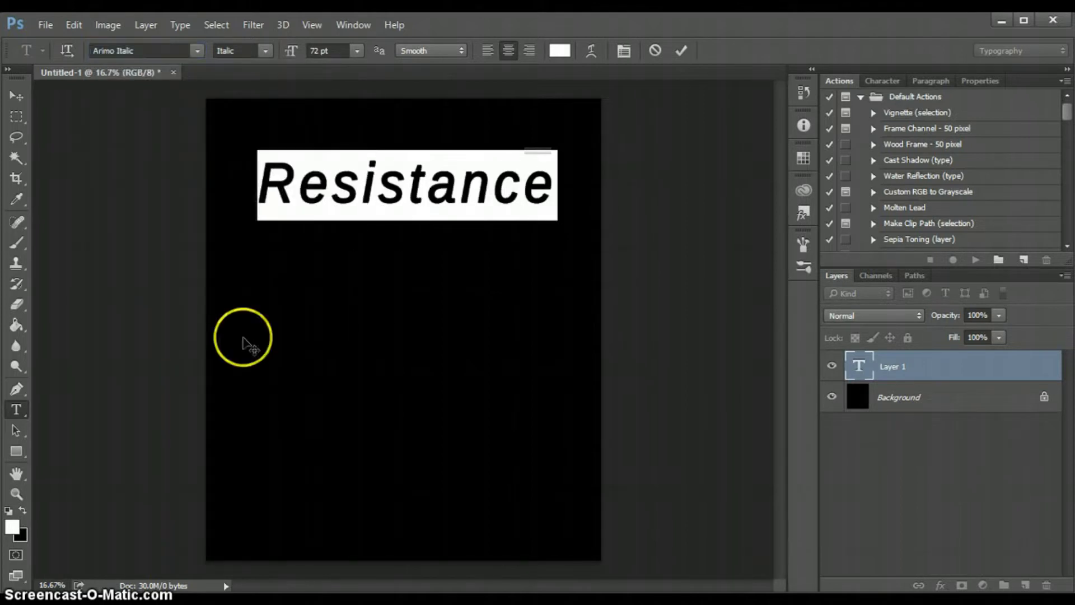
click(267, 52)
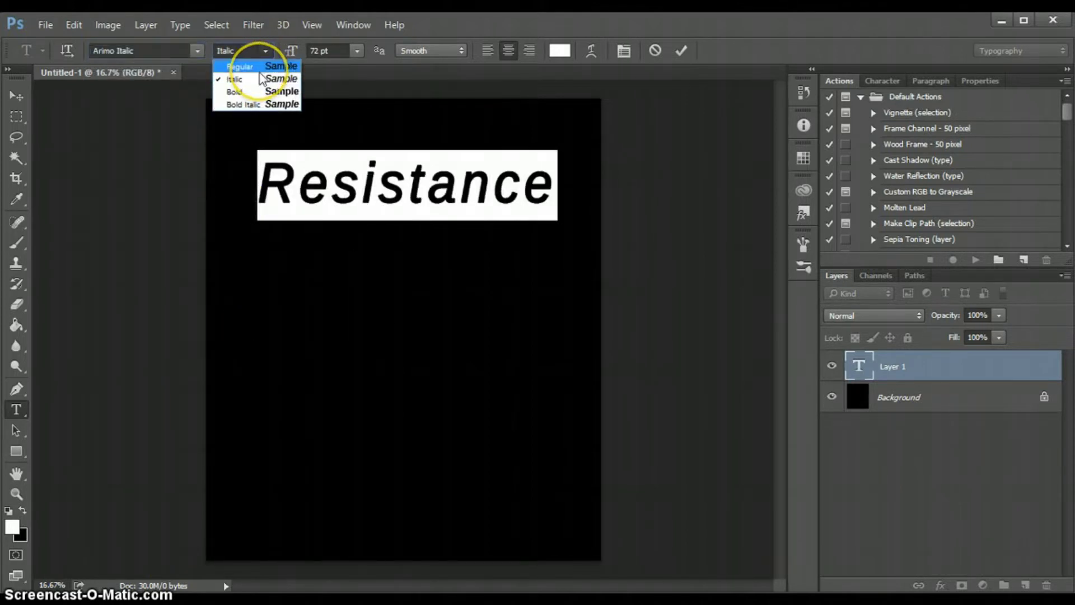
click(258, 68)
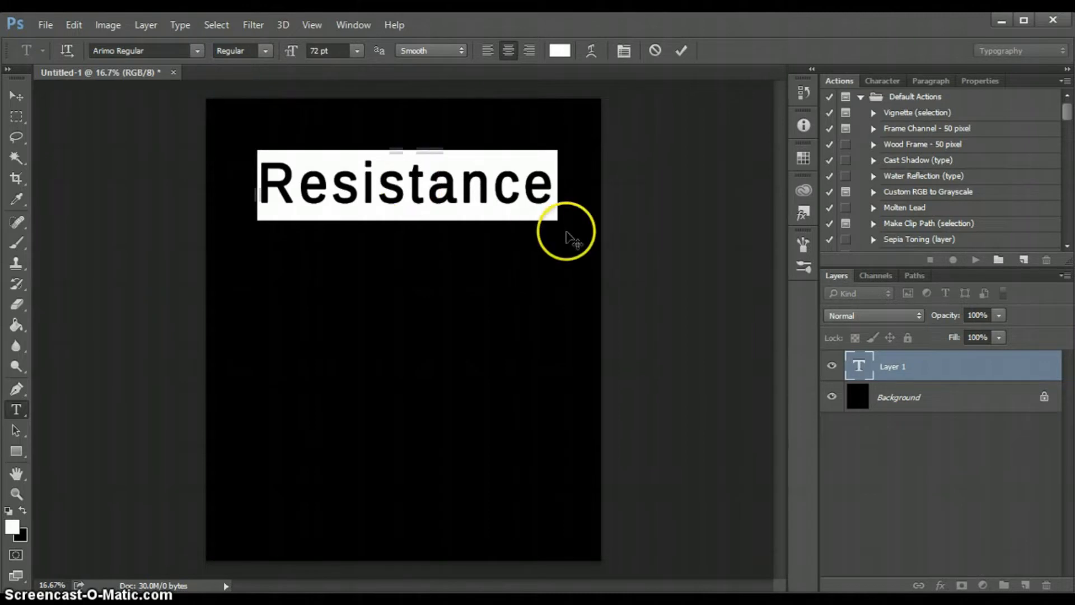
drag(339, 273, 337, 231)
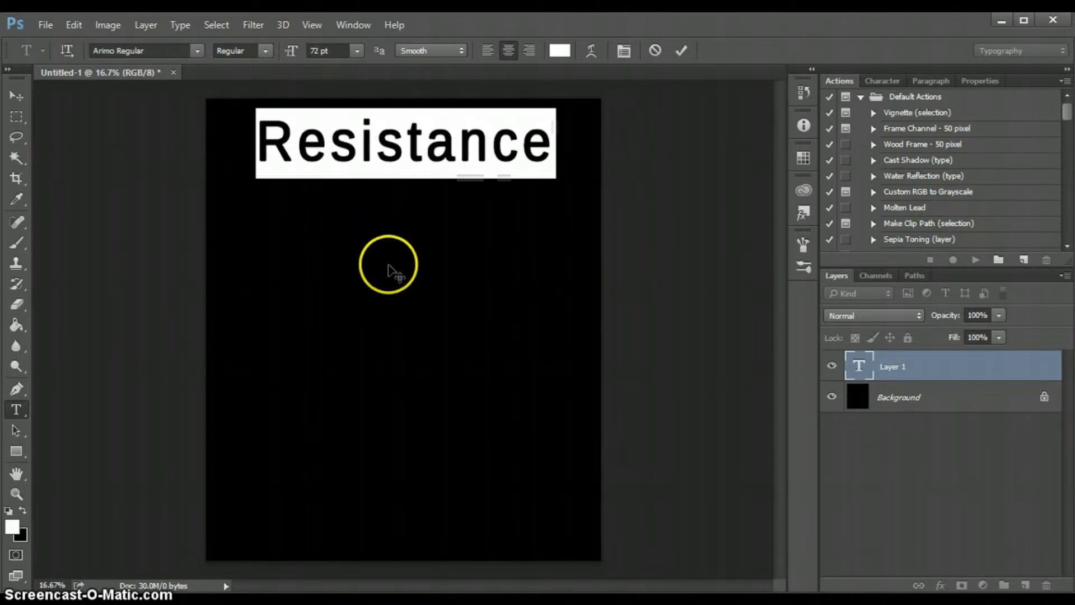
click(16, 115)
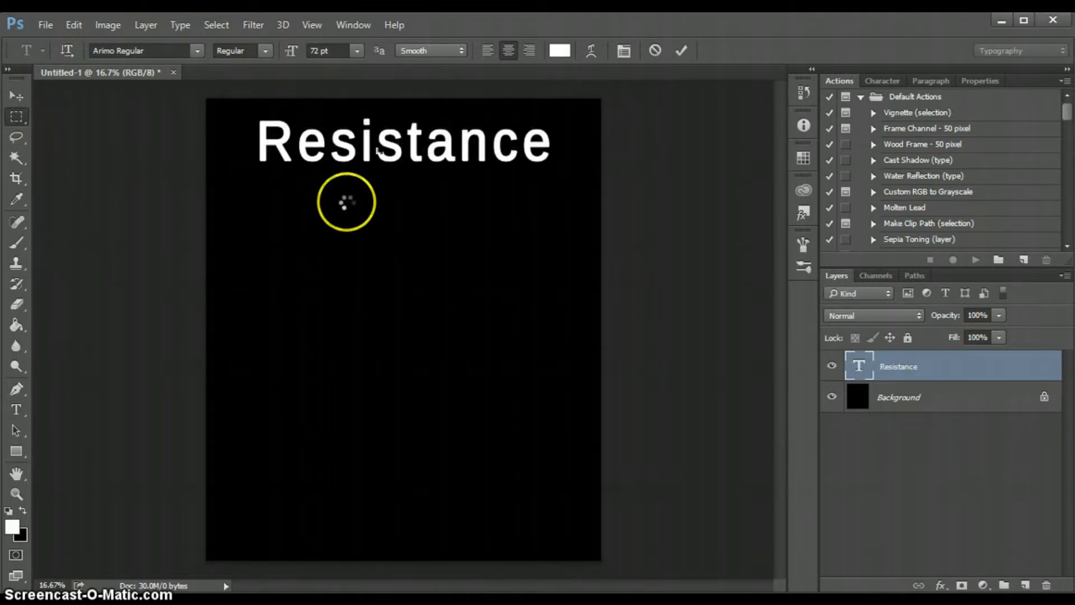
Add the text "Photography" in 72 pt Arimo Regular, centred near the canvas's bottom edge.
click(19, 414)
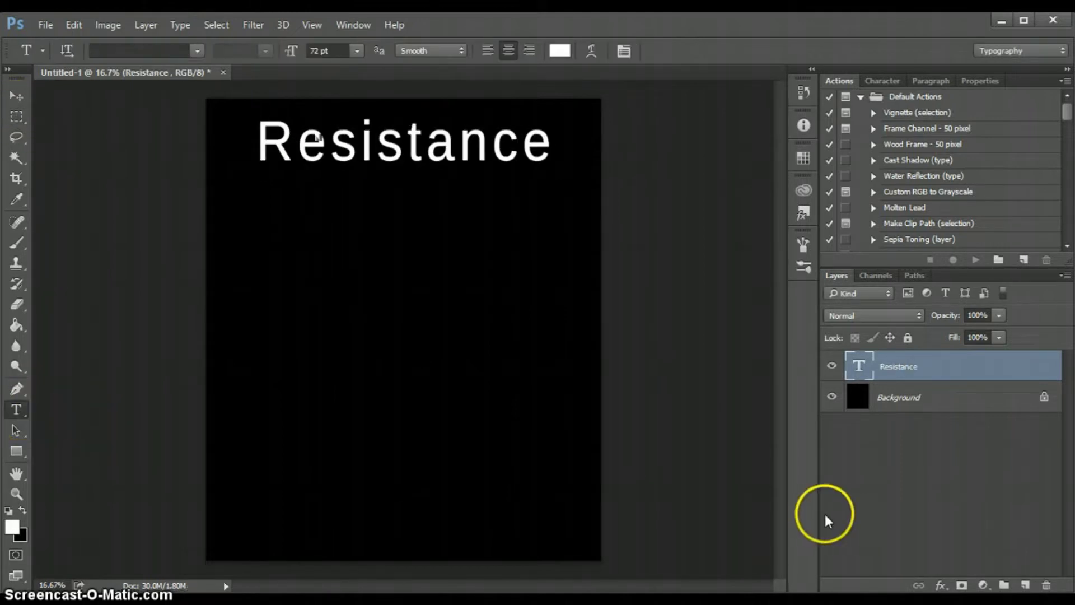
click(313, 502)
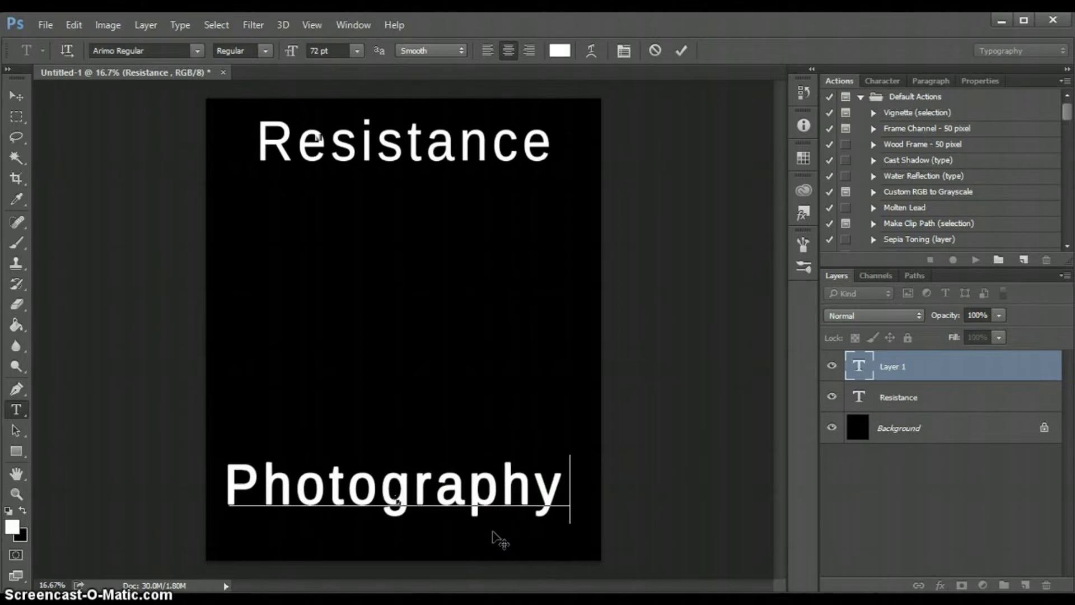
click(306, 377)
click(16, 95)
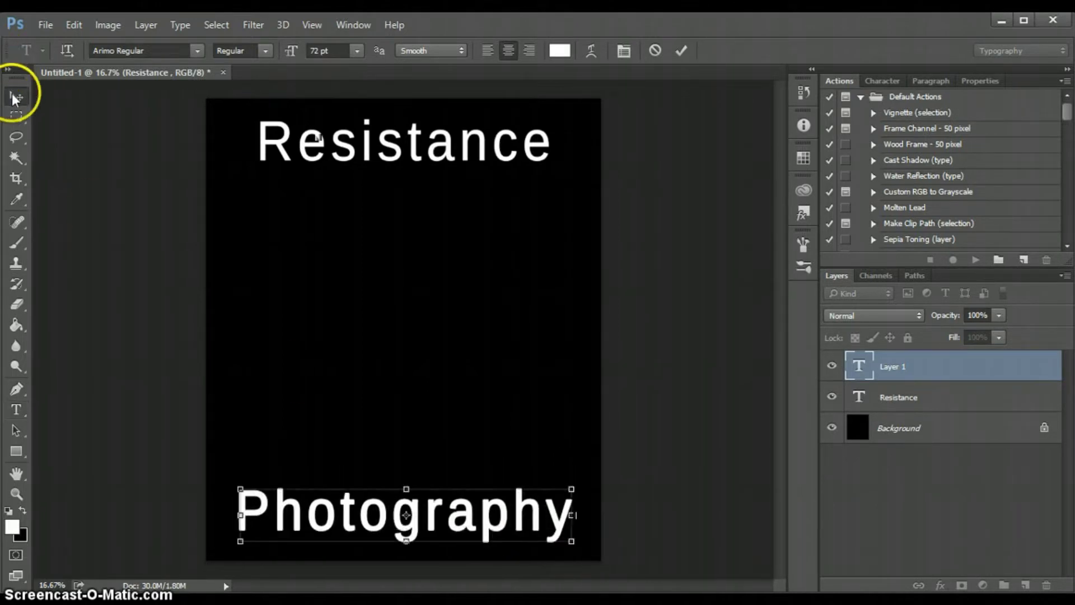
click(207, 335)
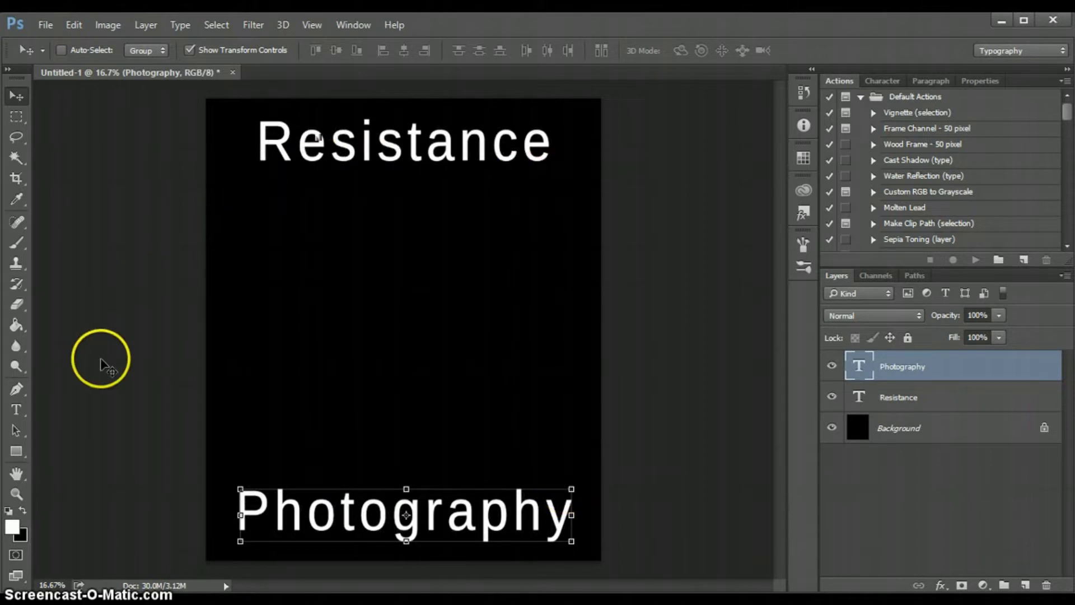
Draw an unfilled rectangle about 2208 × 2326 px between the two words and set its white stroke to 9.59 pt.
click(18, 452)
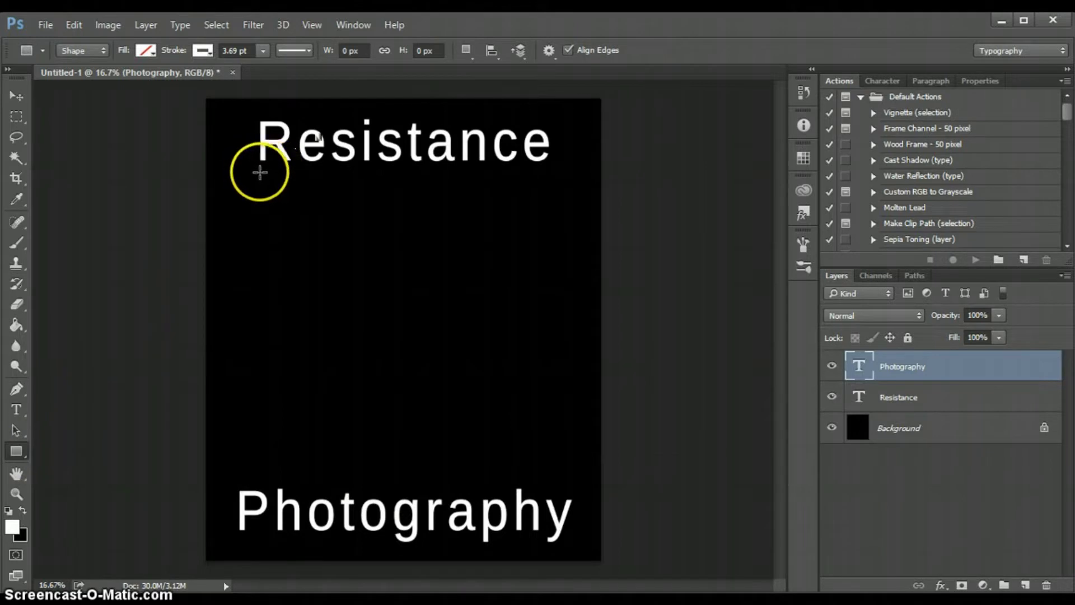
drag(260, 173, 551, 479)
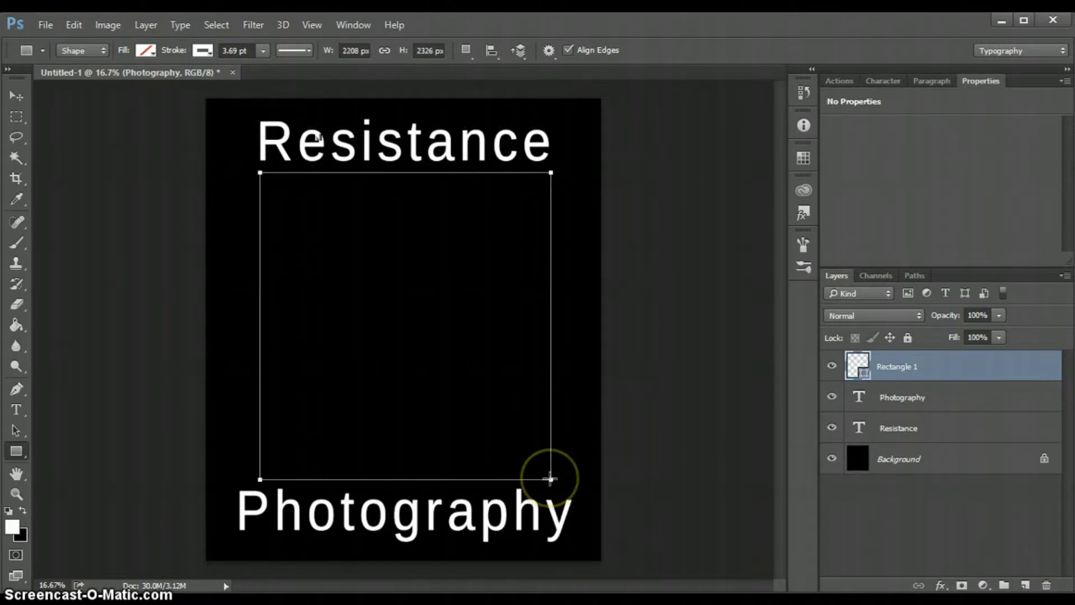
click(264, 52)
drag(264, 67, 272, 67)
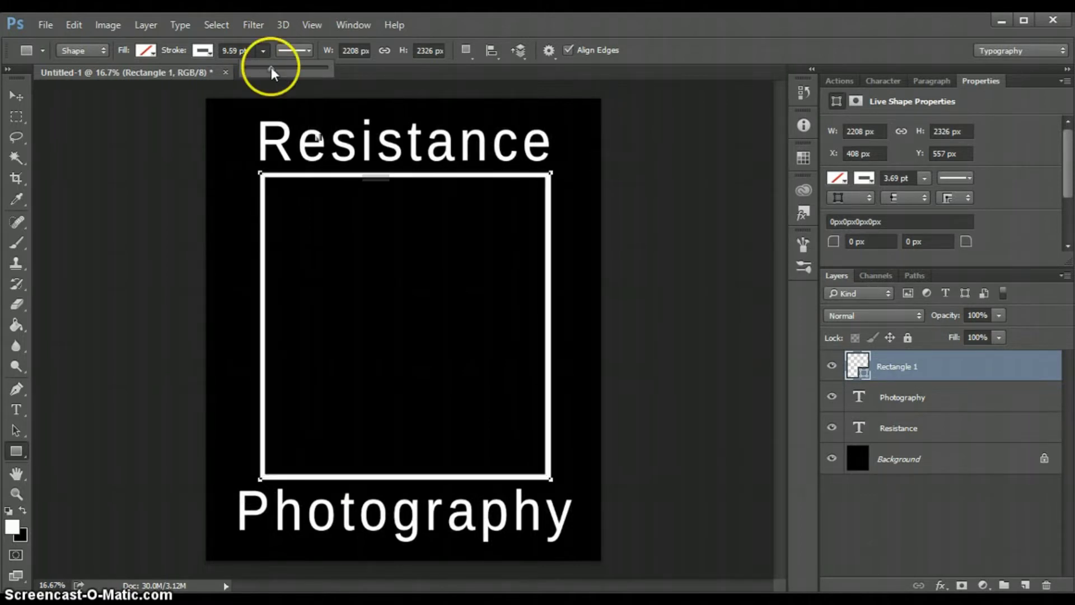
click(13, 94)
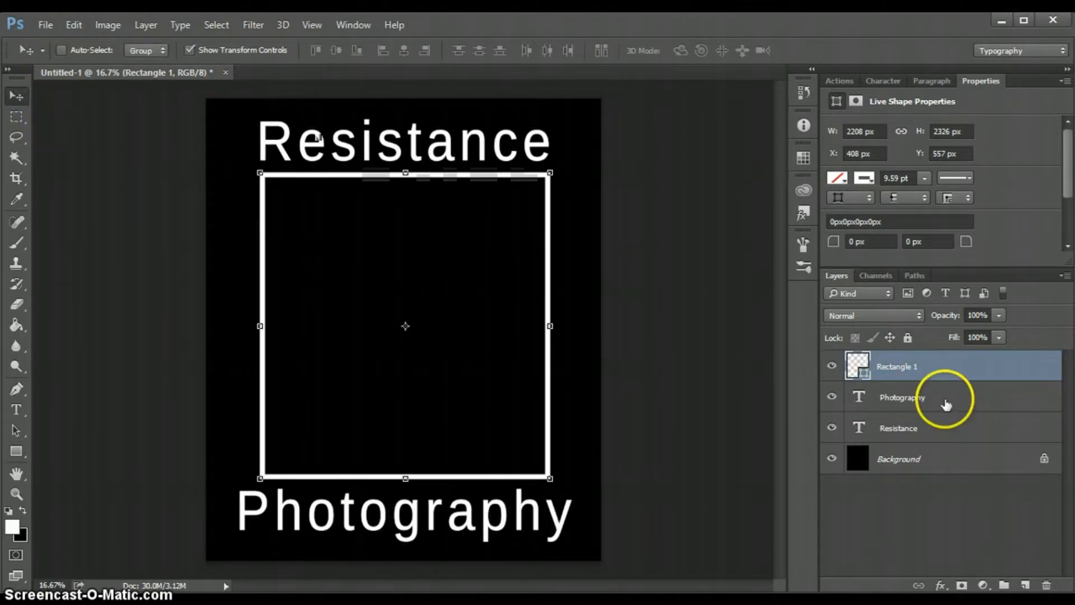
Reduce the horizontal scale of the "Photography" text to 111% so it matches the rectangle's width.
click(943, 403)
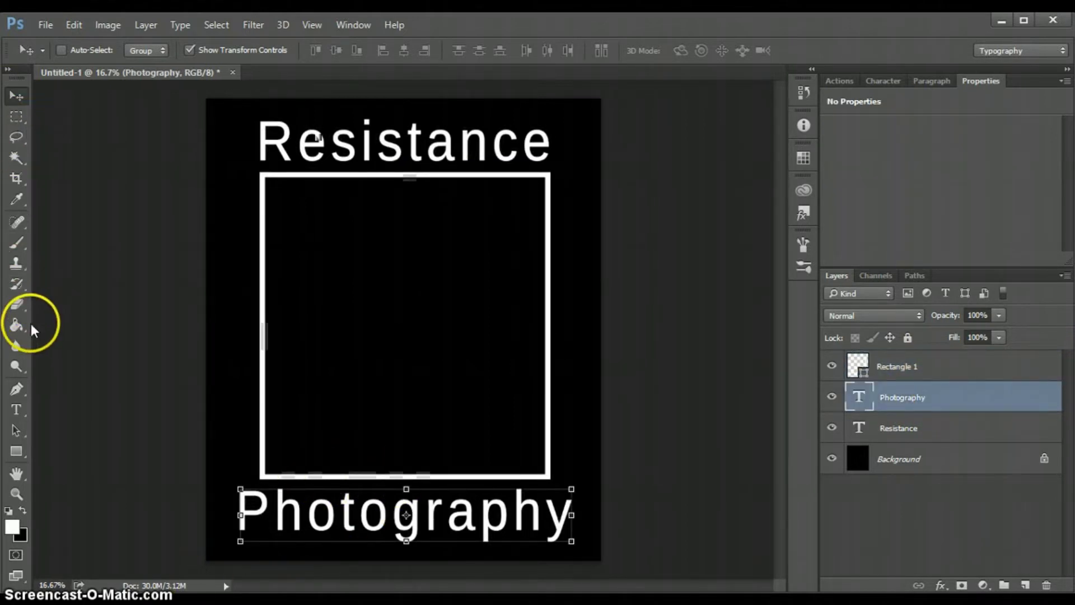
click(17, 409)
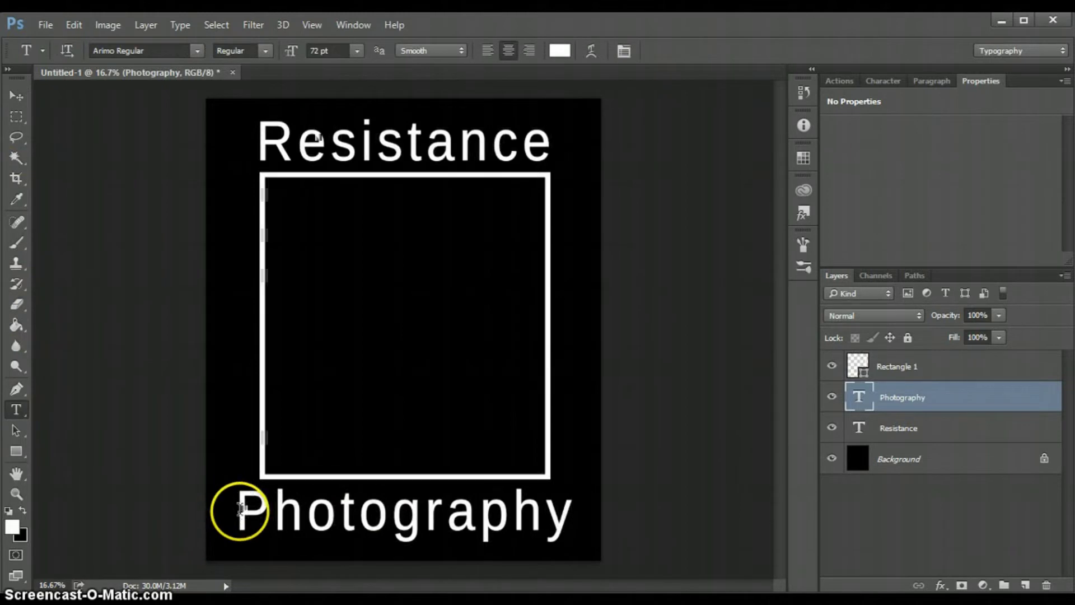
drag(243, 507, 590, 507)
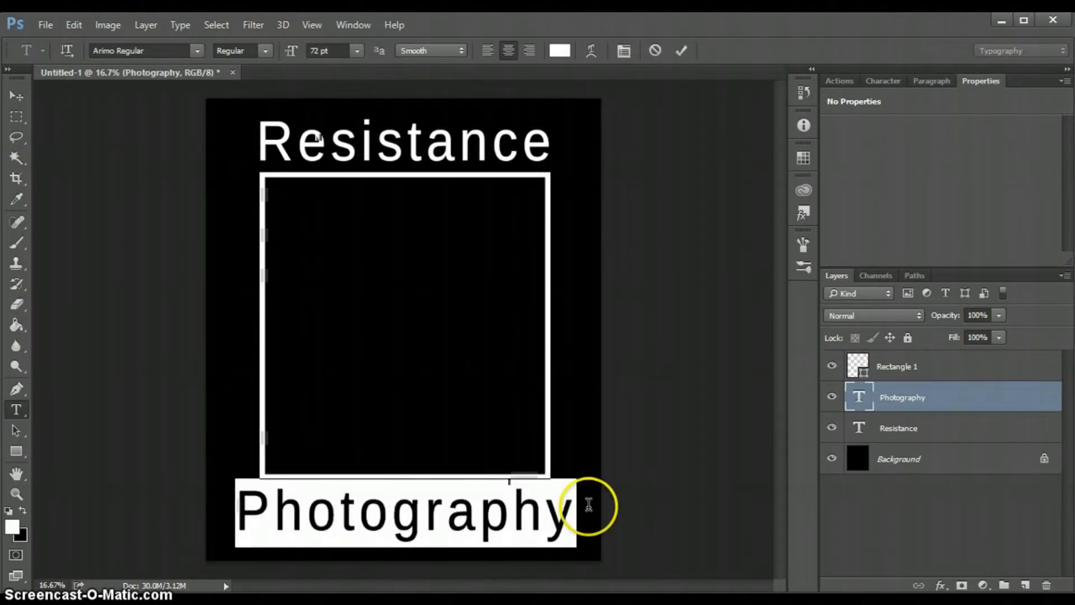
click(353, 46)
click(840, 50)
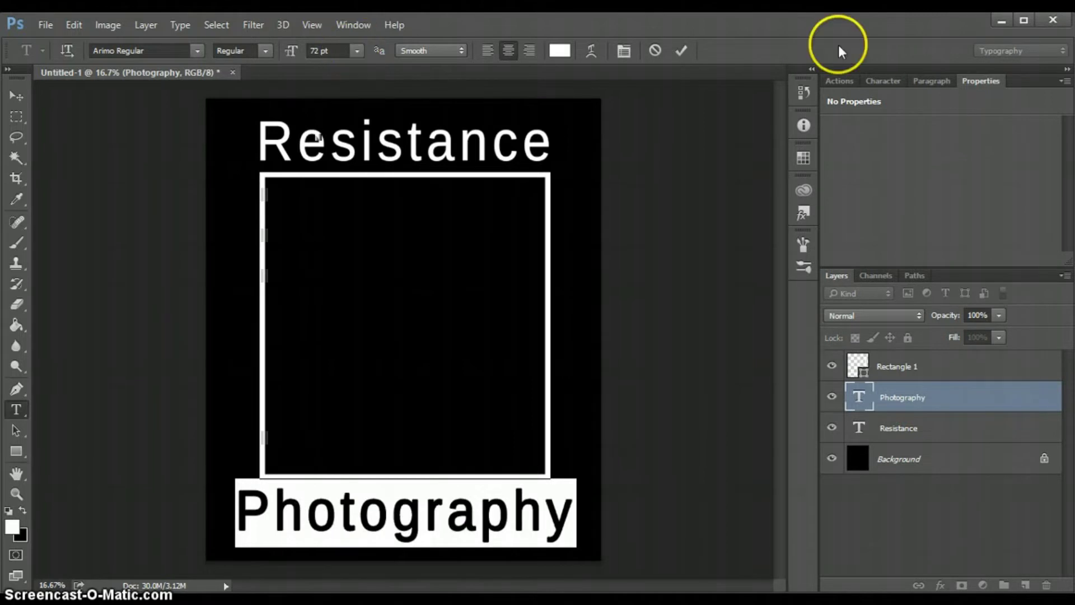
click(883, 79)
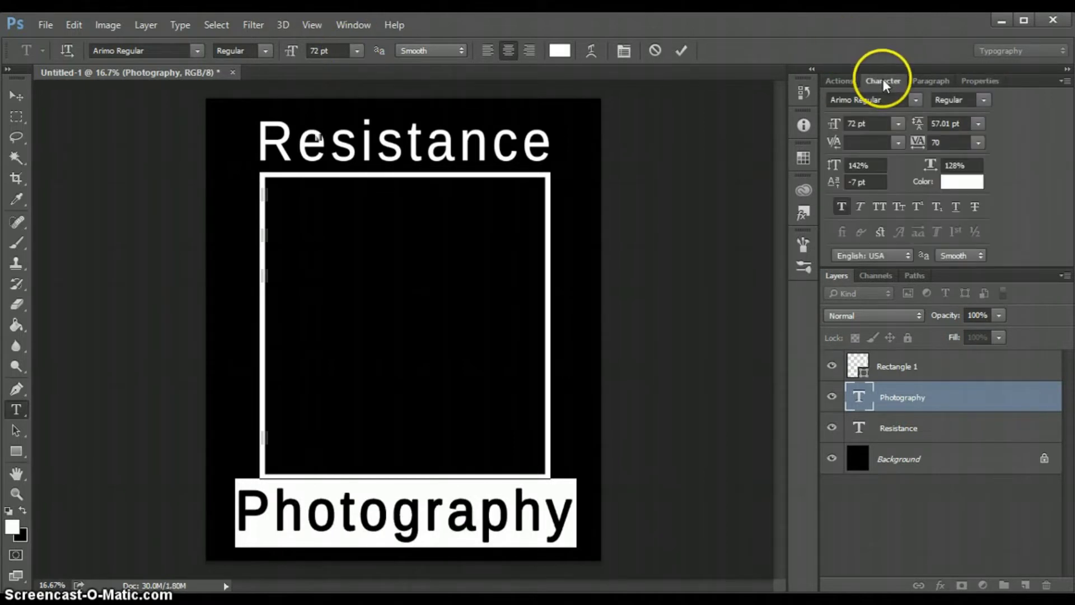
drag(931, 165, 935, 168)
key(Down)
key(Down)
key(Down)
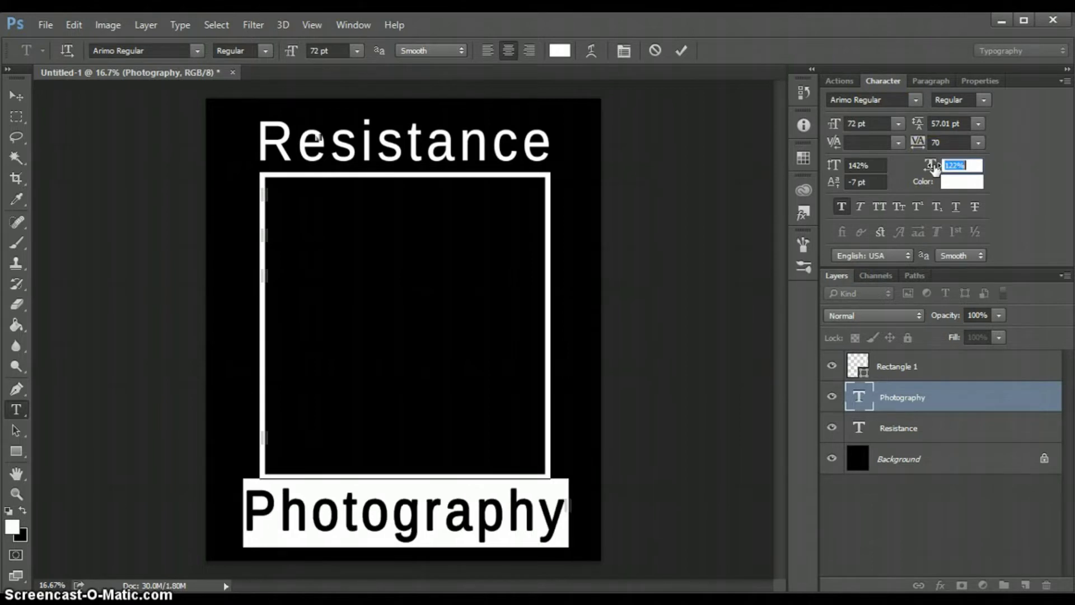
key(Down)
key(Down)
key(Down)
key(Down)
key(Down)
key(Down)
key(Down)
key(Down)
drag(937, 169, 922, 170)
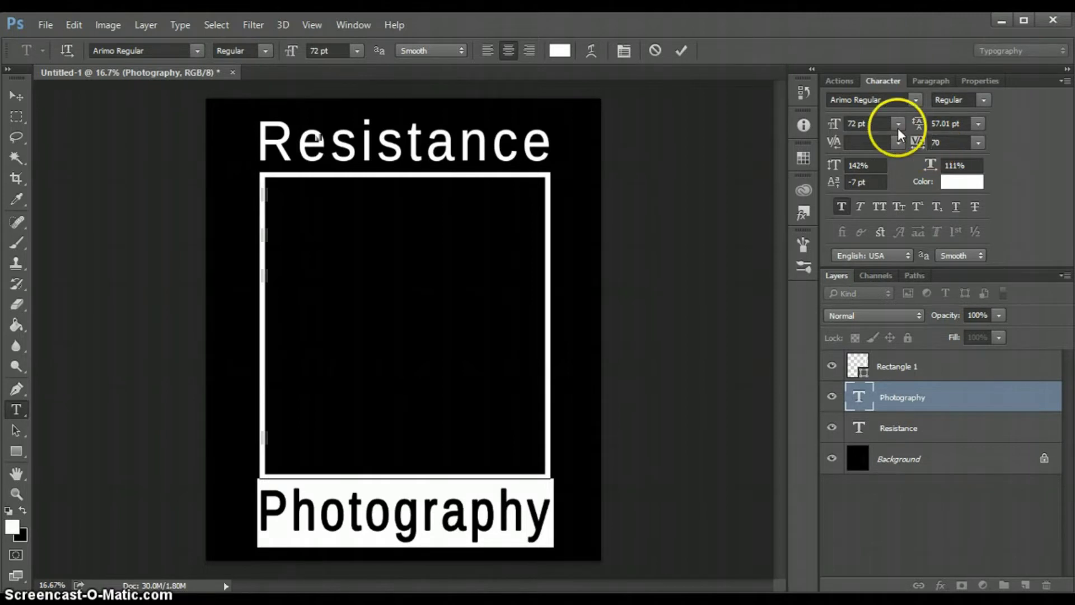
Set the vertical scale of the "Photography" text to 139%.
drag(834, 165, 832, 166)
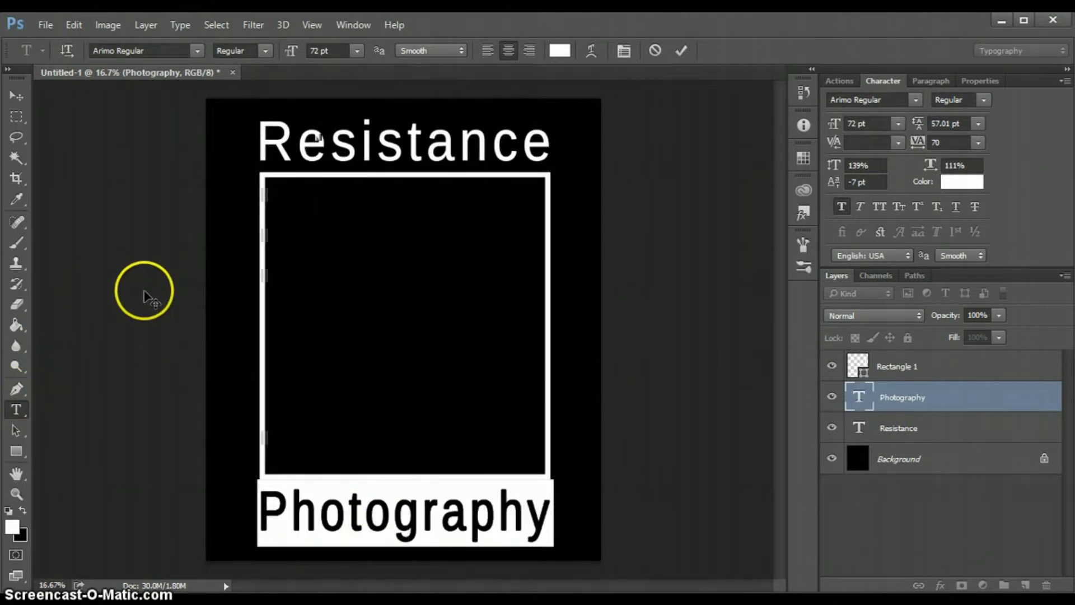
click(16, 407)
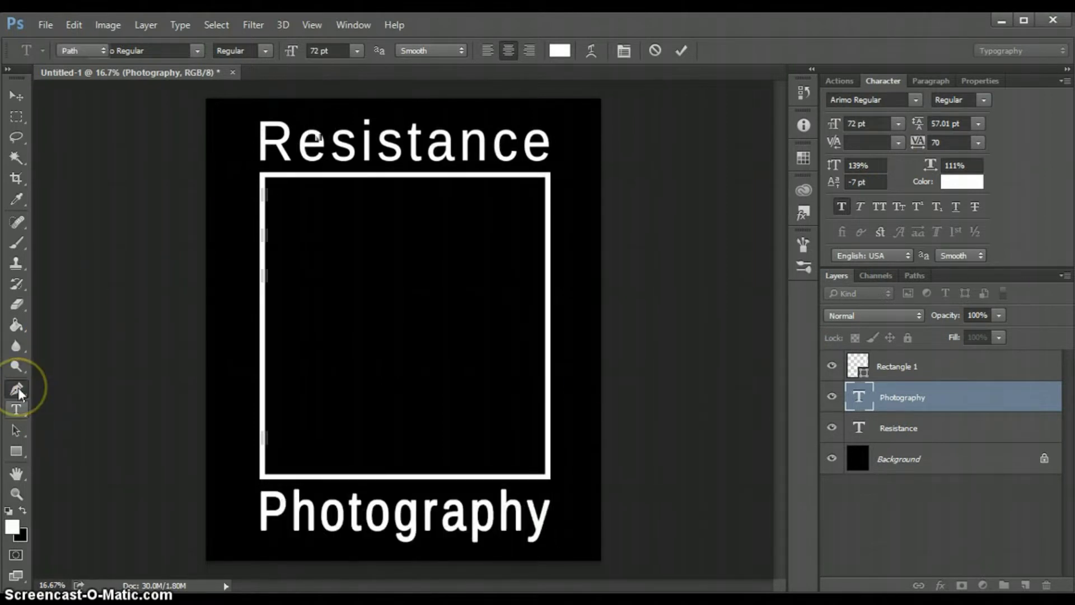
Add the letter "R" in 400 pt Arimo Regular and place it in the middle of the rectangular frame.
click(327, 335)
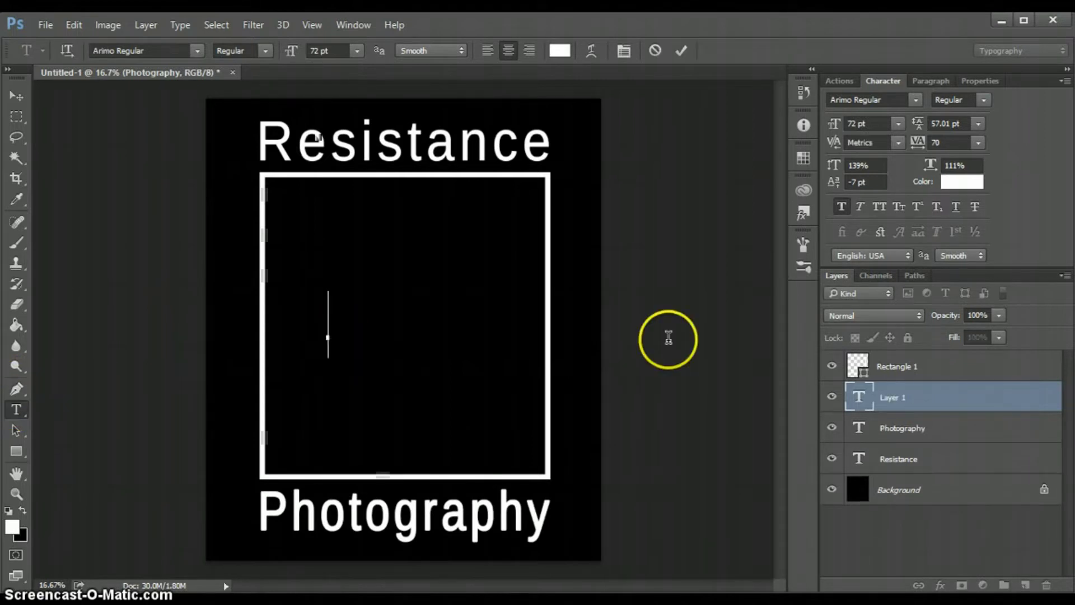
text(R)
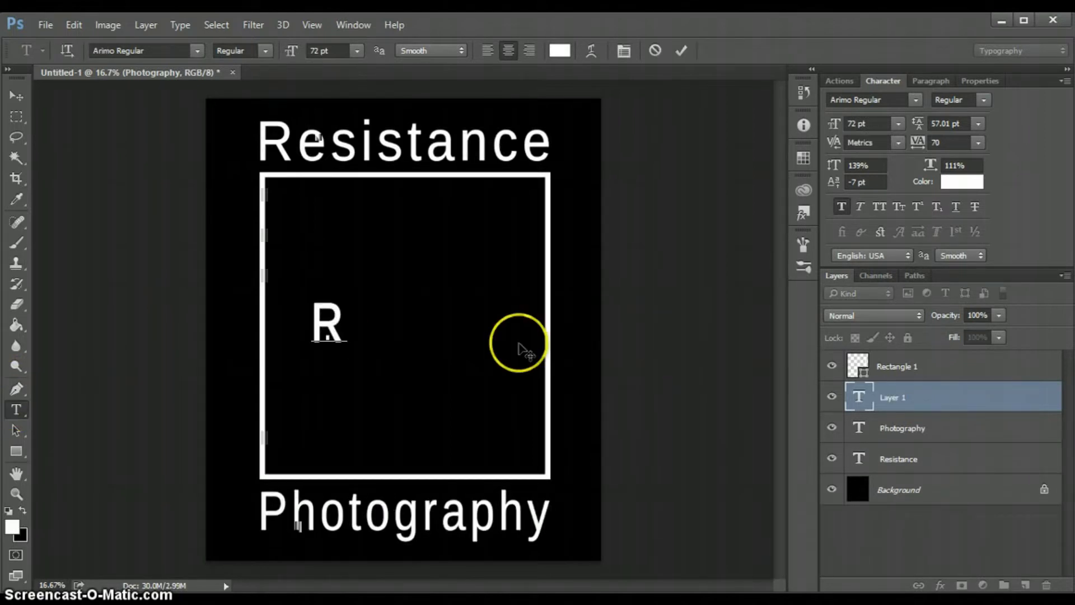
drag(348, 319, 302, 320)
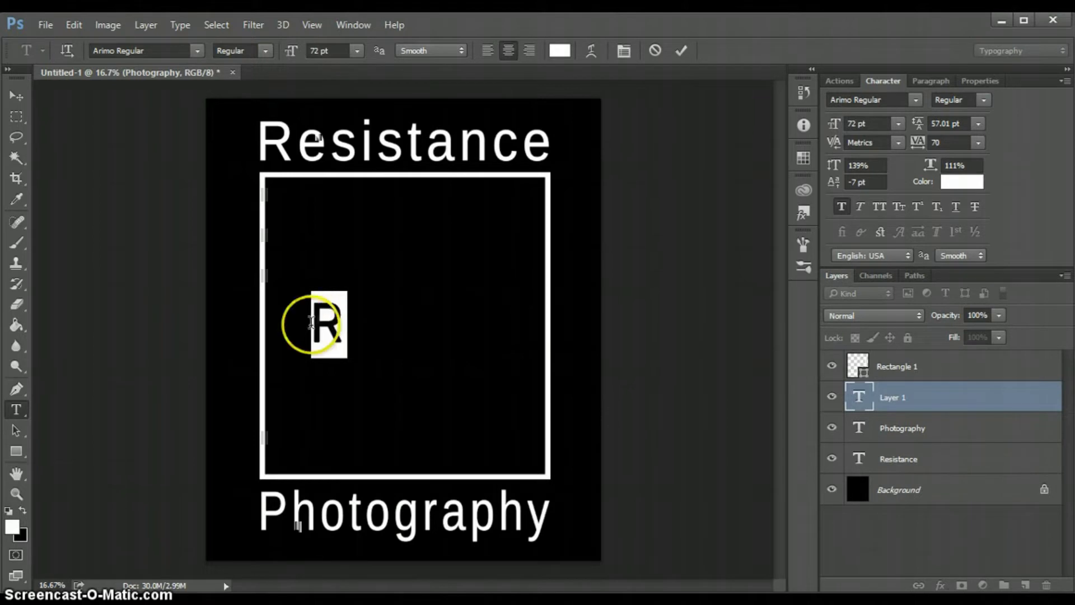
click(328, 51)
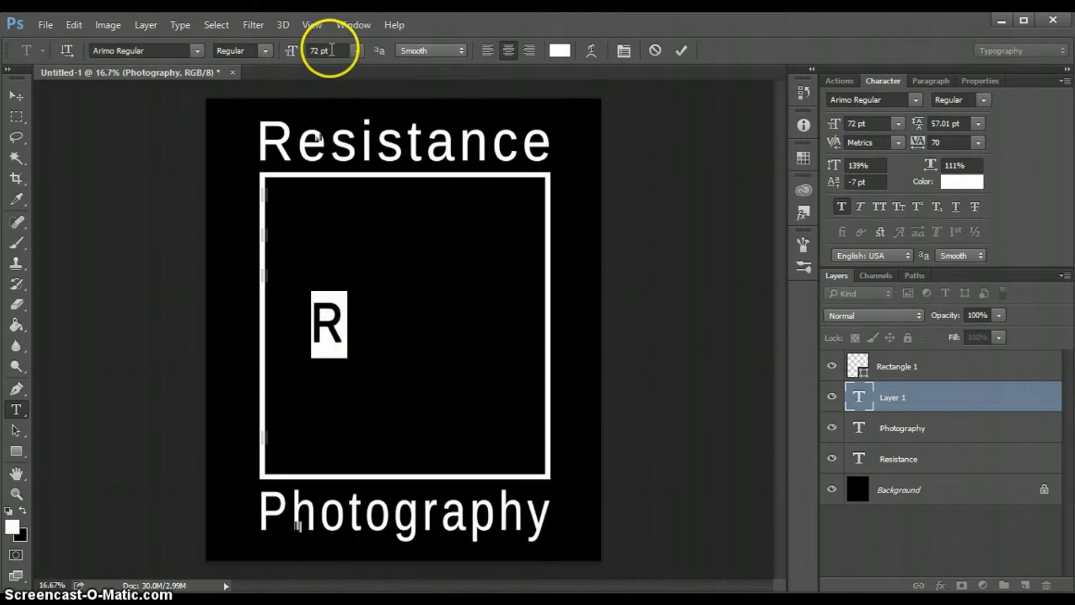
text(400)
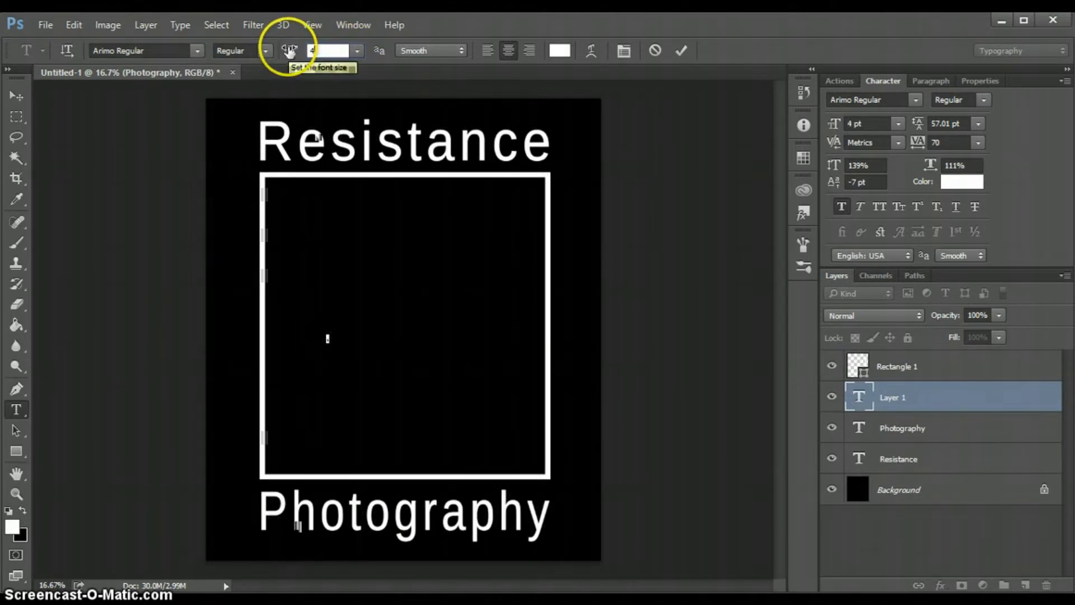
click(447, 405)
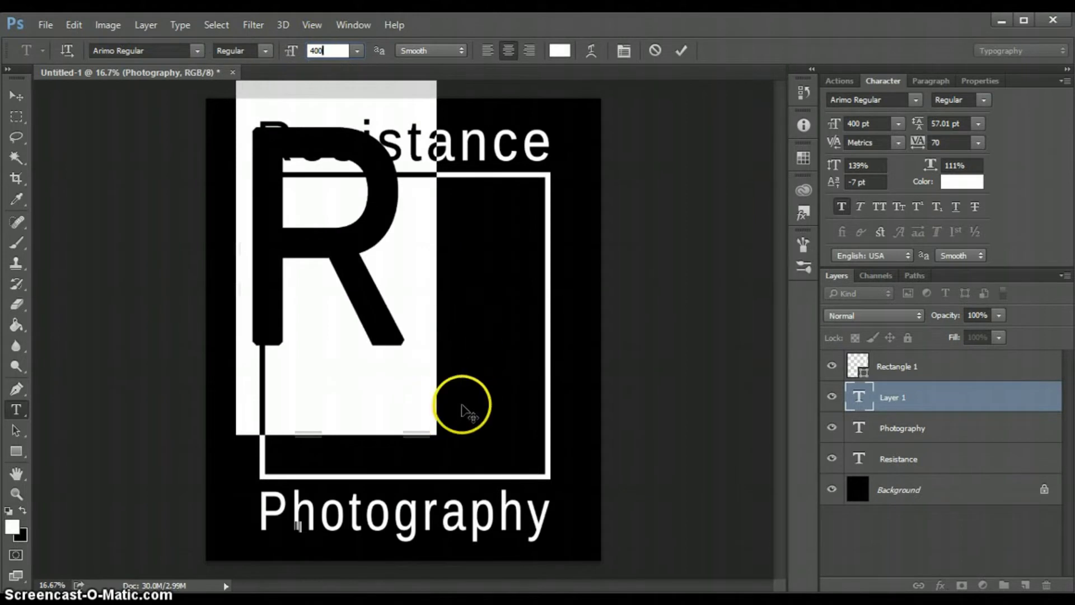
mouse_move(463, 406)
mouse_down()
mouse_move(460, 428)
mouse_move(460, 399)
mouse_up()
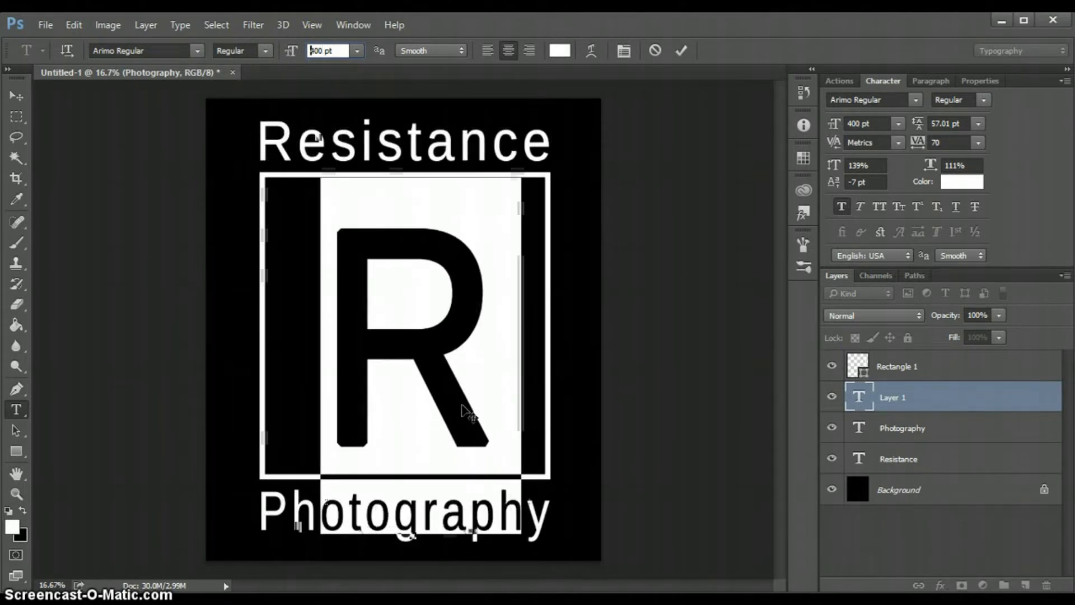
click(17, 97)
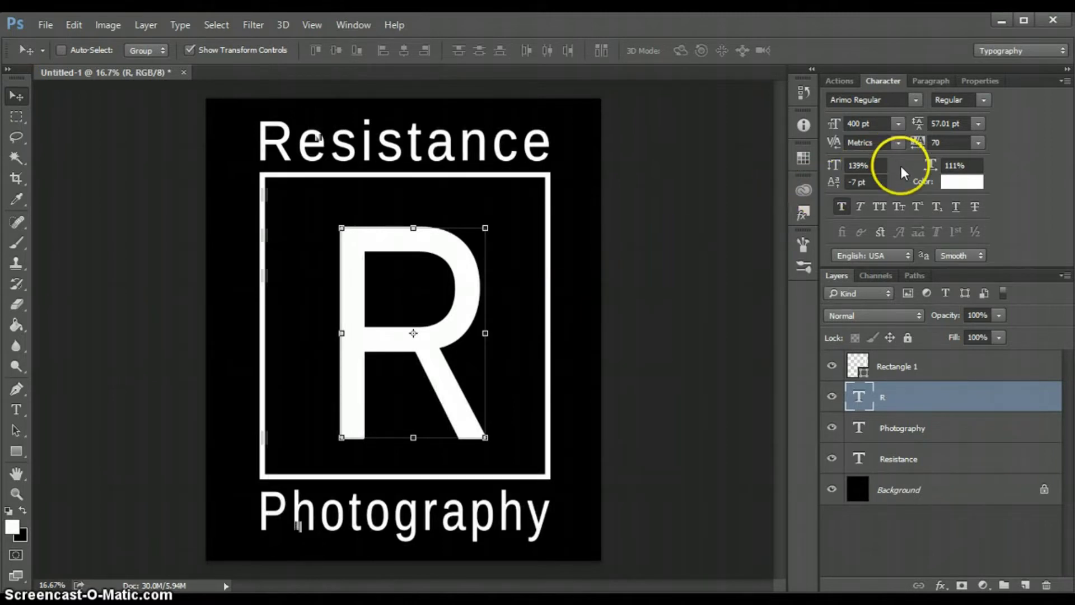
Set the "R" to 116% horizontal scale and 500 pt, and reposition it so it fits inside the frame.
drag(928, 175, 932, 164)
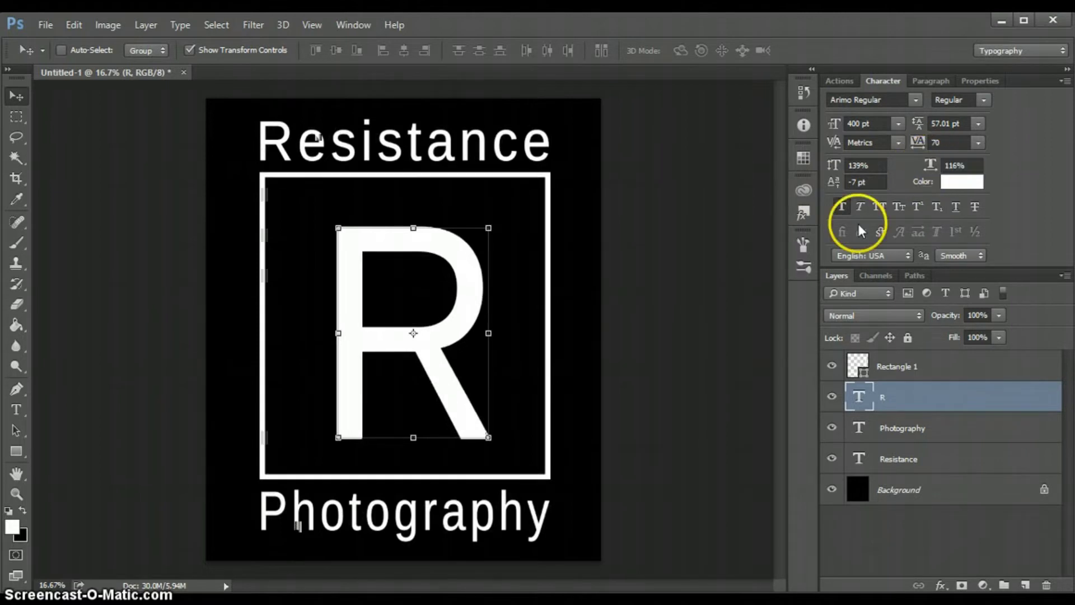
click(832, 122)
text(500)
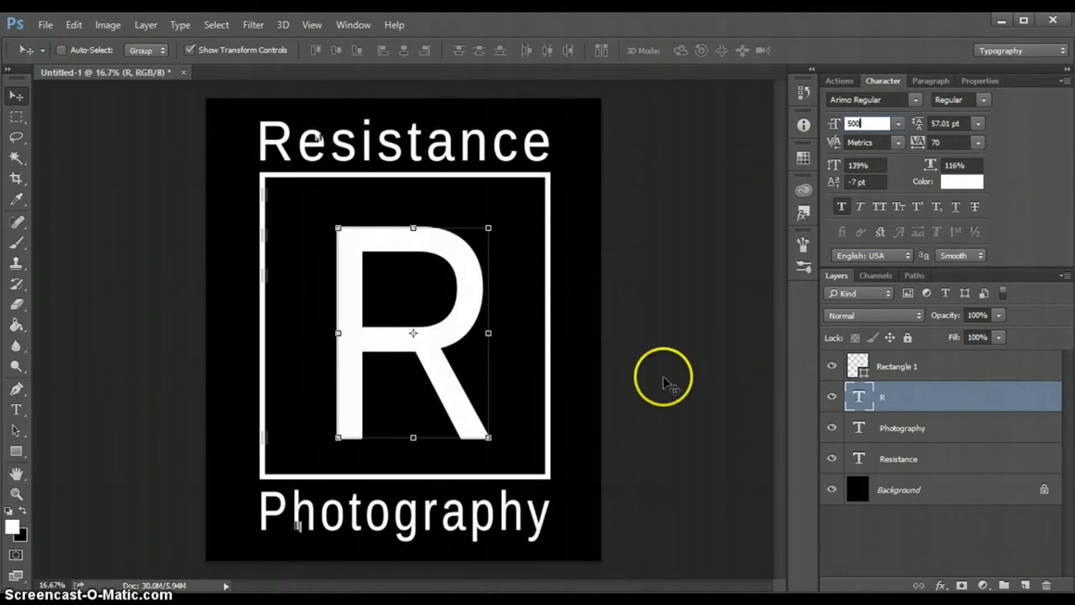
click(593, 389)
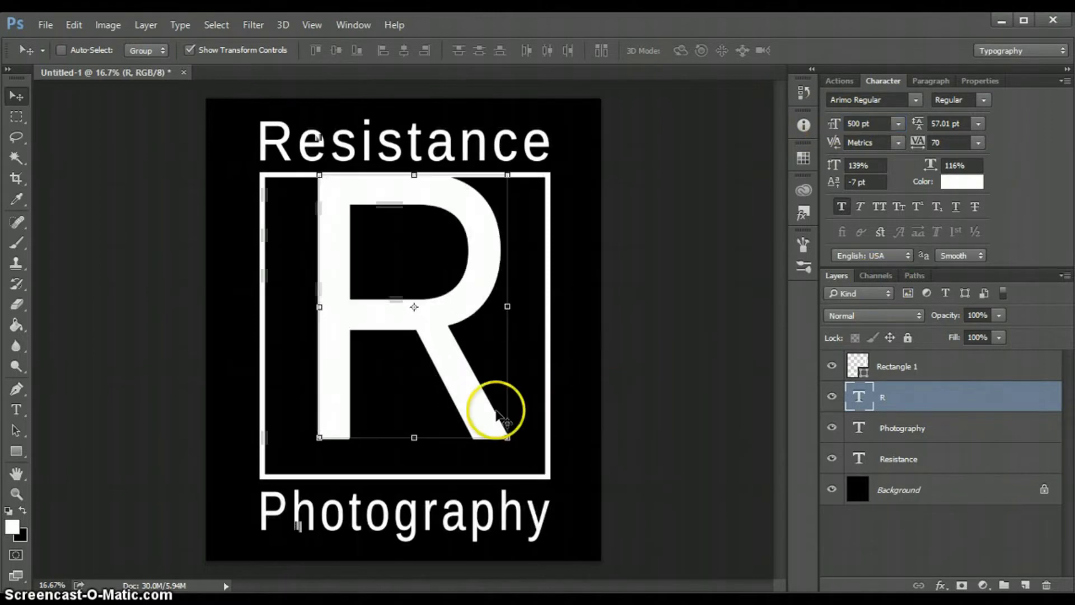
drag(471, 290, 466, 299)
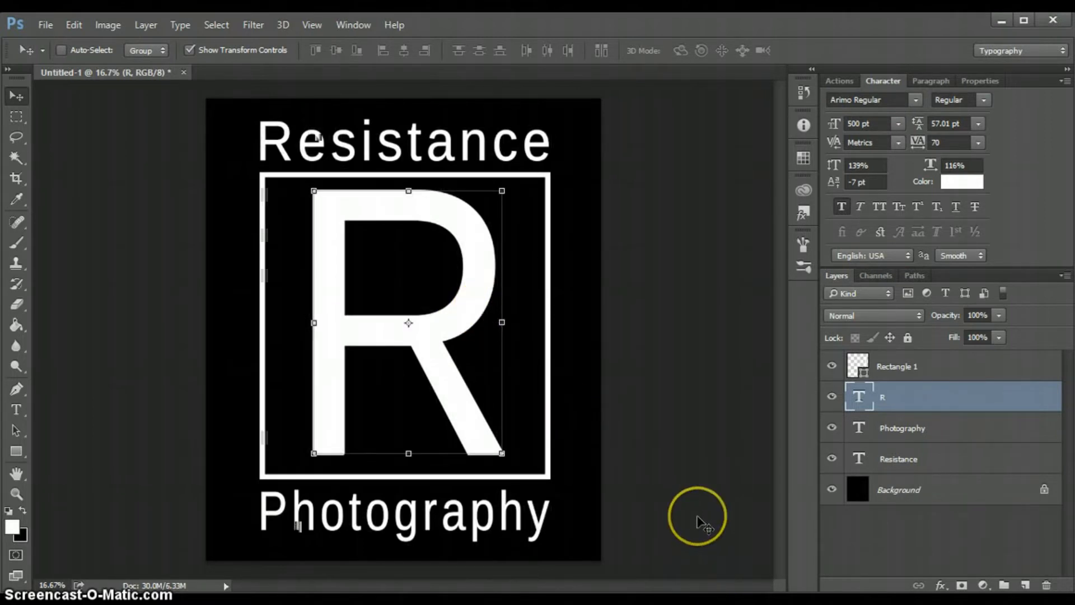
Select the rectangle and the three text layers, and rasterize the type.
click(17, 117)
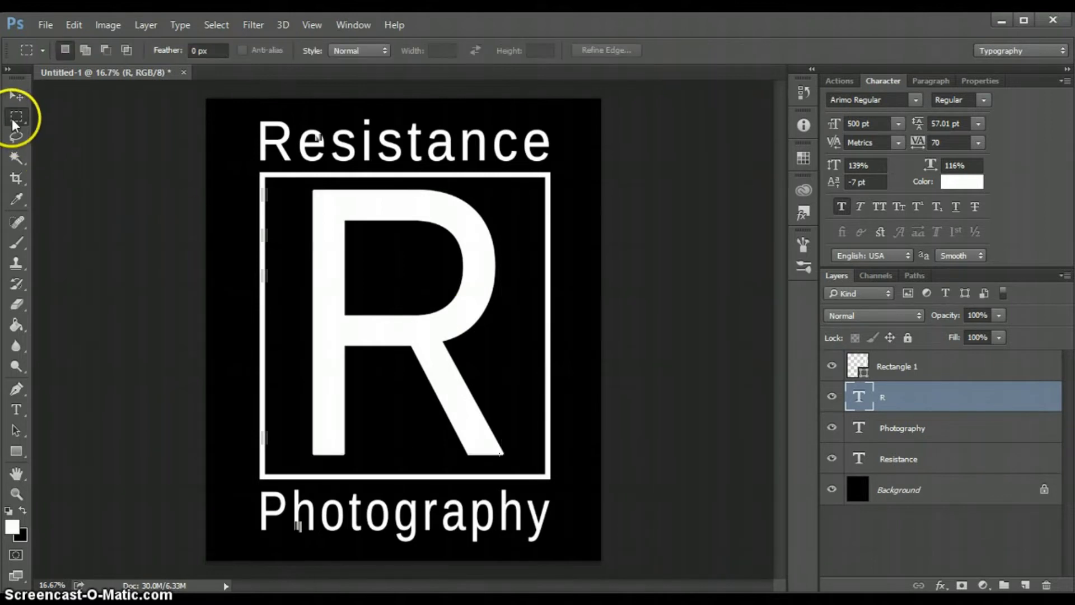
click(937, 365)
shift+click(940, 458)
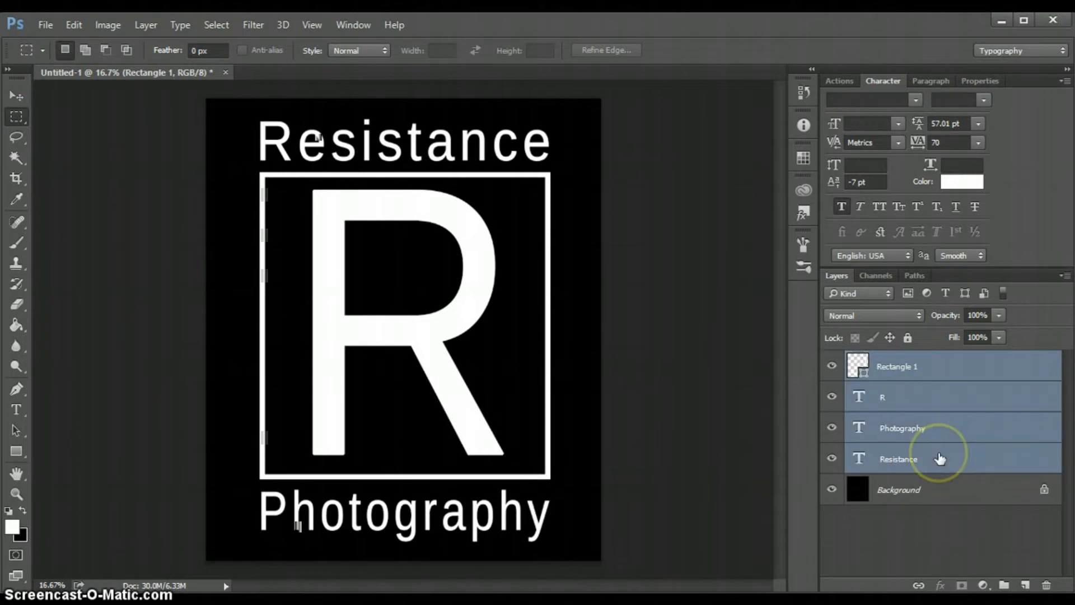
right_click(939, 451)
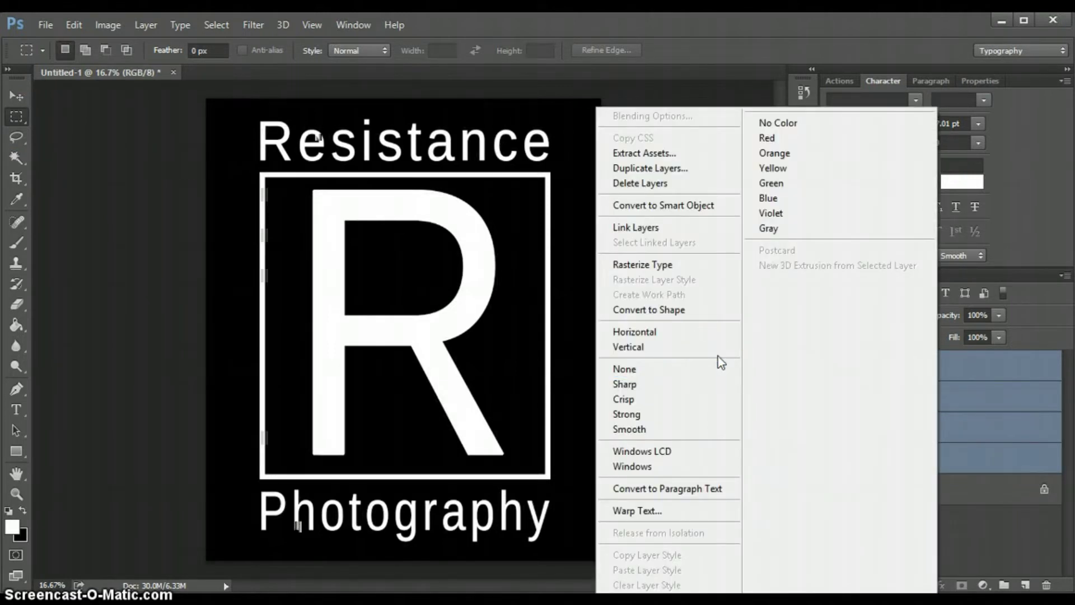
click(704, 264)
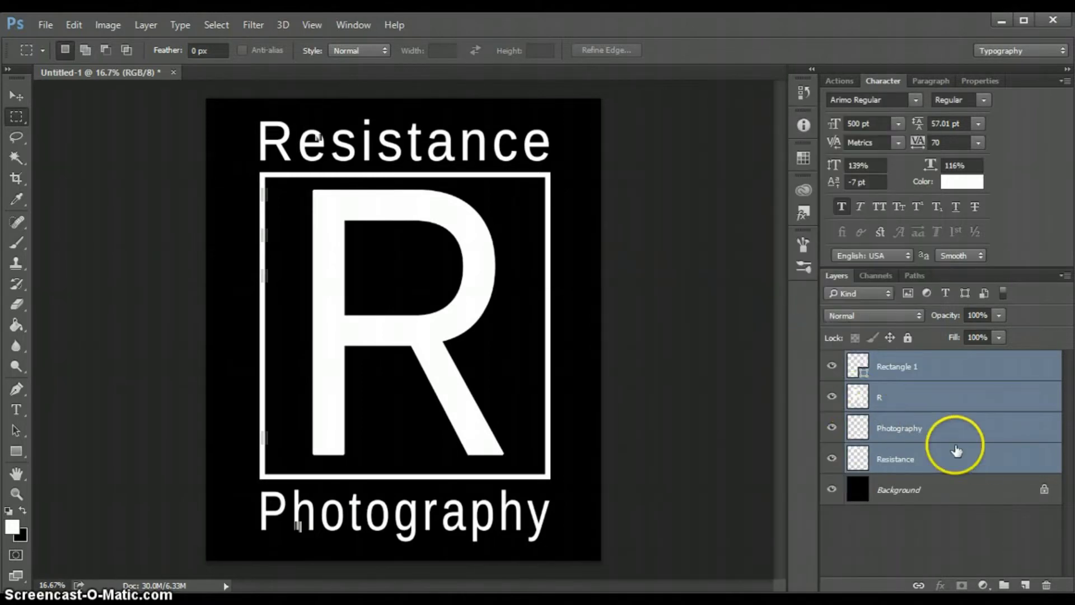
Merge the selected rectangle and rasterized text layers into a single layer.
right_click(939, 433)
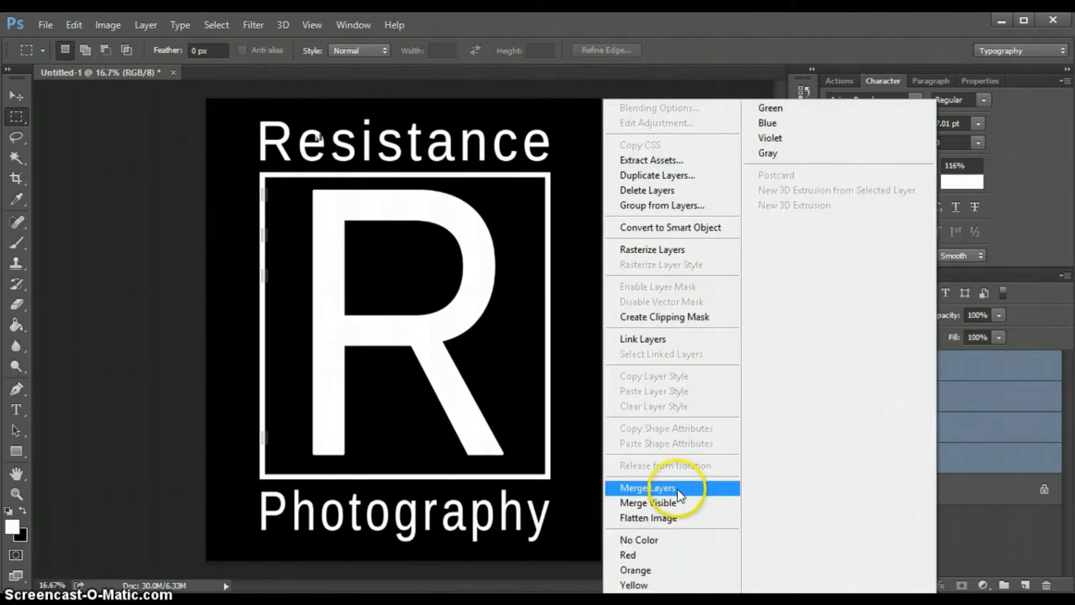
click(678, 487)
click(679, 486)
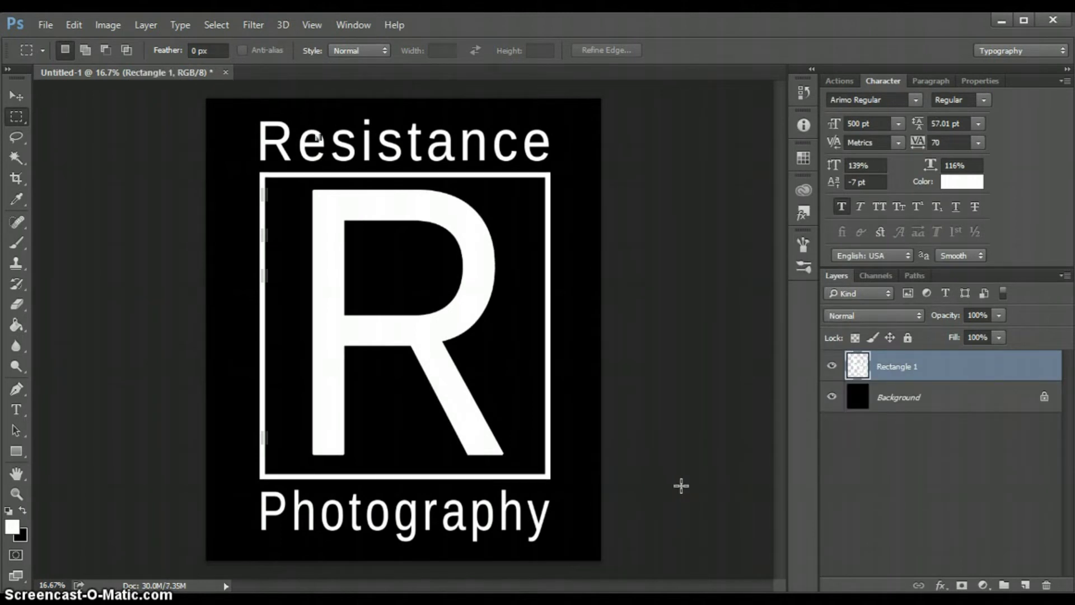
Duplicate the merged logo layer and invert the copy's colours to black.
click(1036, 401)
click(914, 375)
drag(918, 374, 1026, 586)
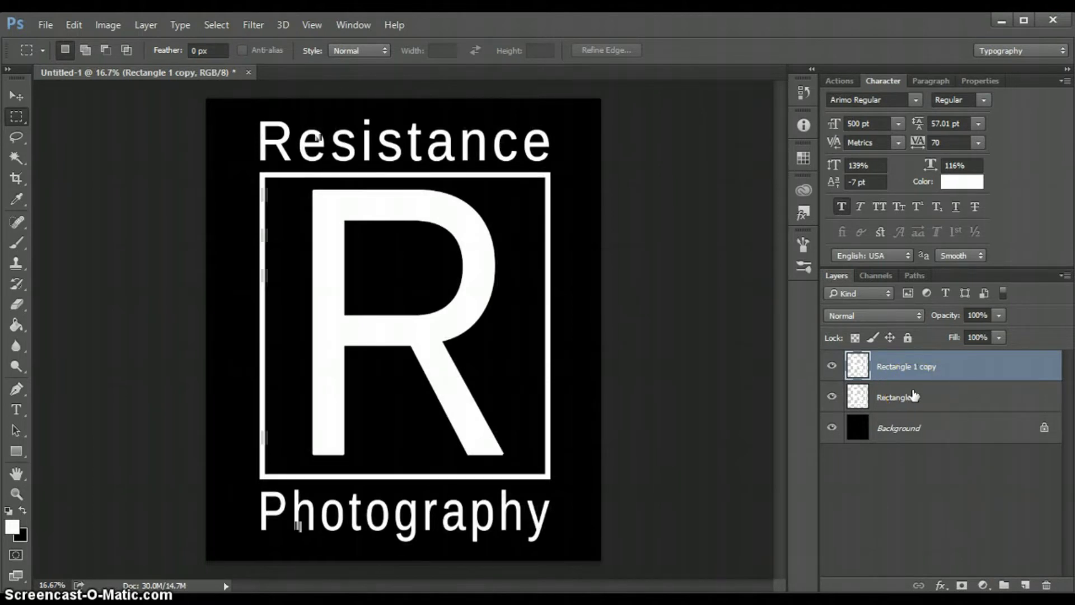
key(ctrl+i)
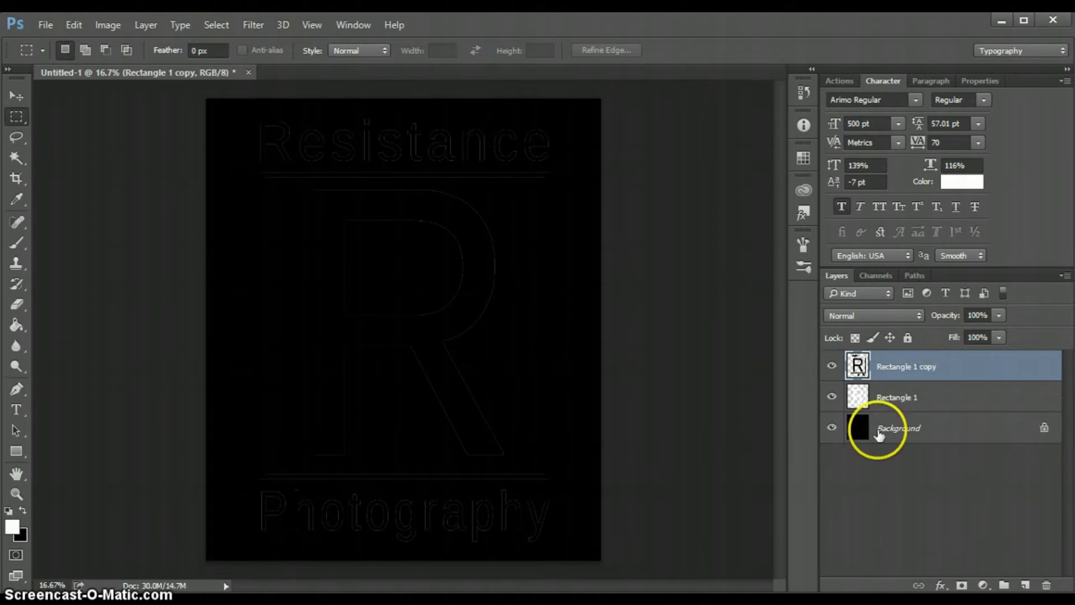
Hide the Background layer and move the black logo copy beneath the white logo layer.
click(832, 428)
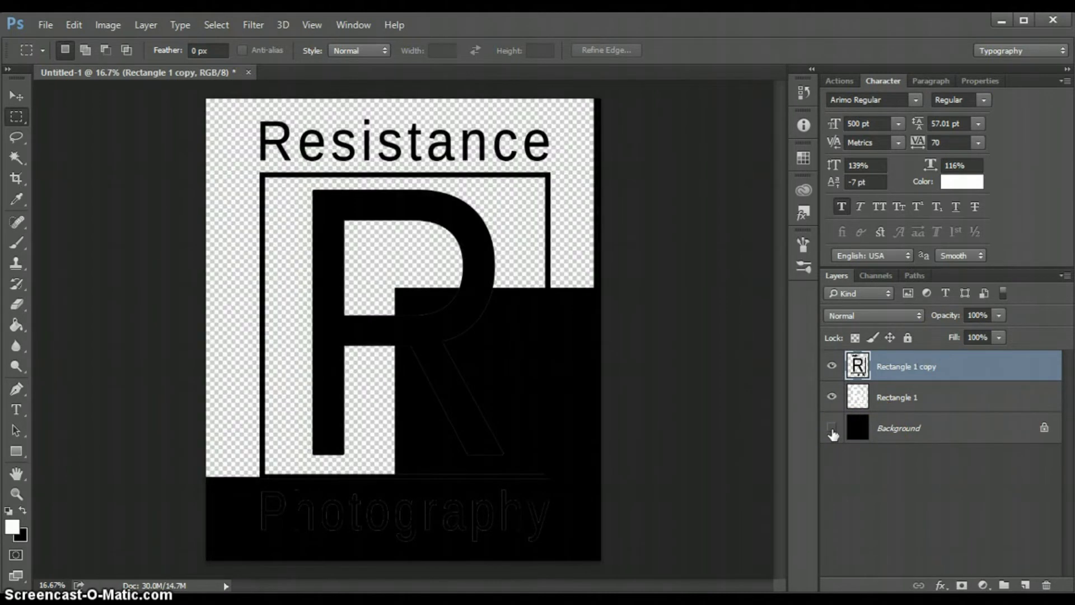
drag(887, 398, 926, 411)
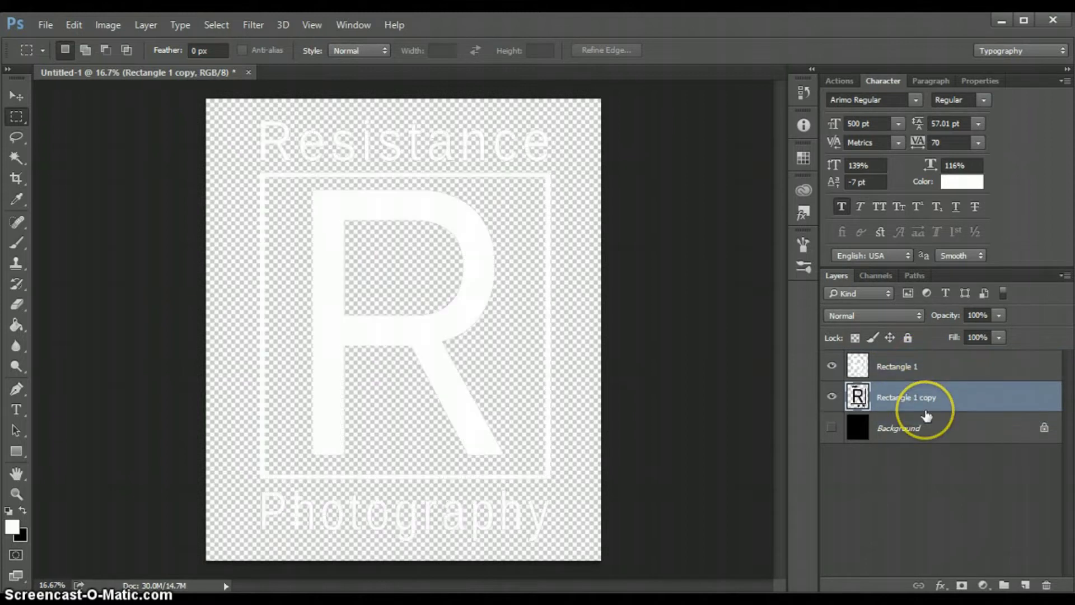
Offset the black logo copy slightly down and to the right of the white logo to form a shadow.
click(16, 94)
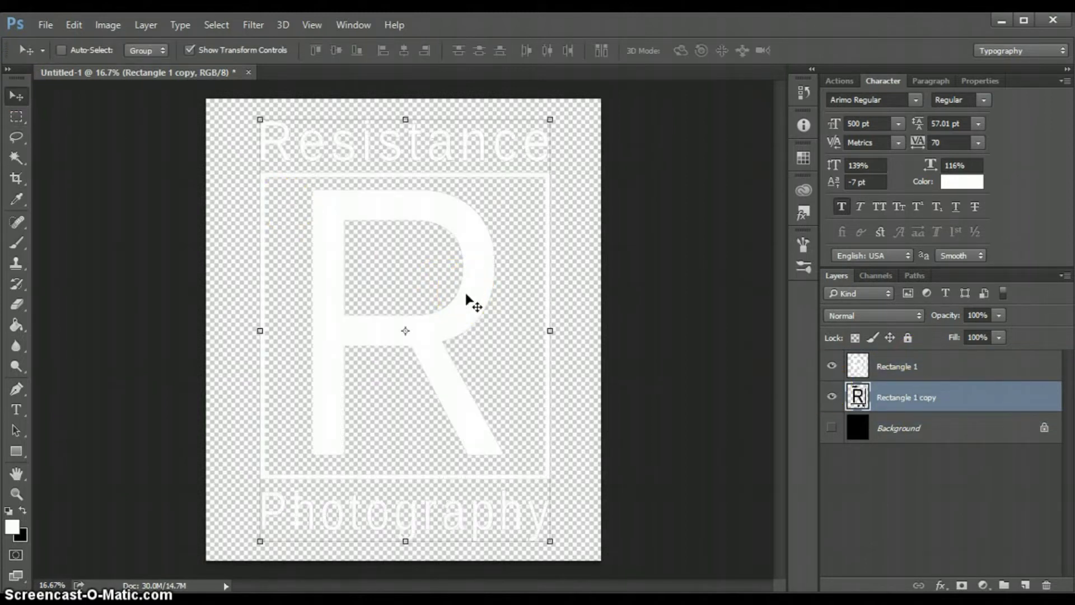
drag(468, 293, 466, 292)
click(951, 355)
click(984, 443)
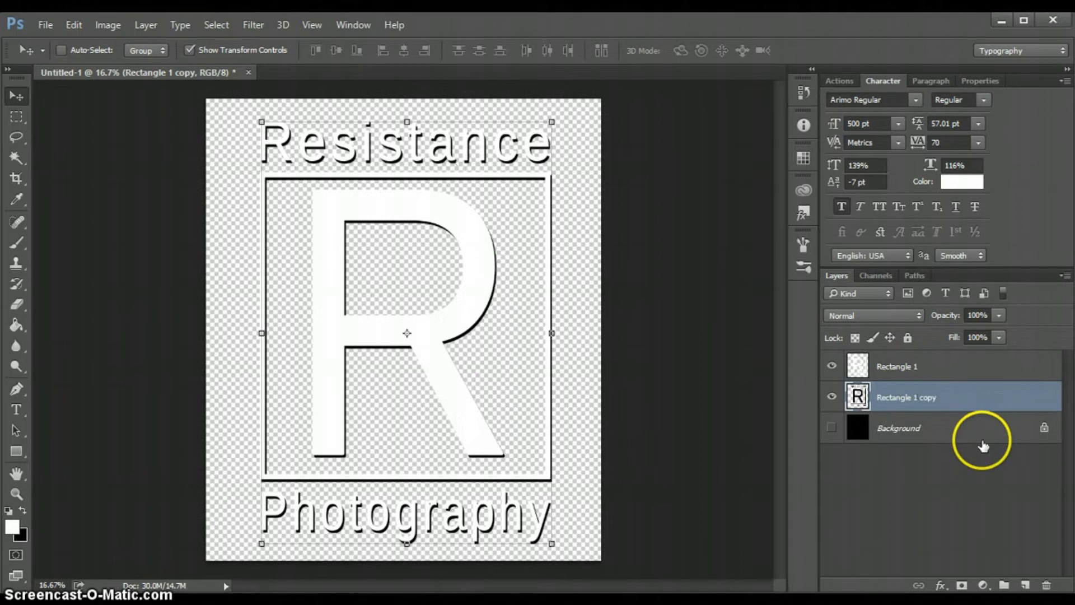
Try a lower layer opacity on the black logo copy to soften the shadow.
click(950, 355)
click(999, 336)
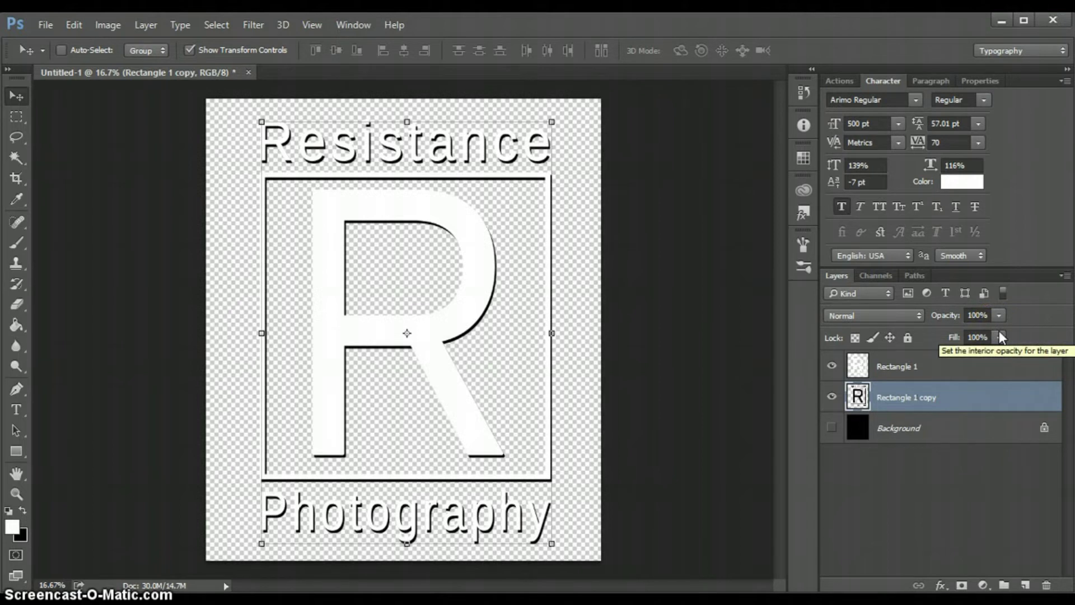
click(998, 315)
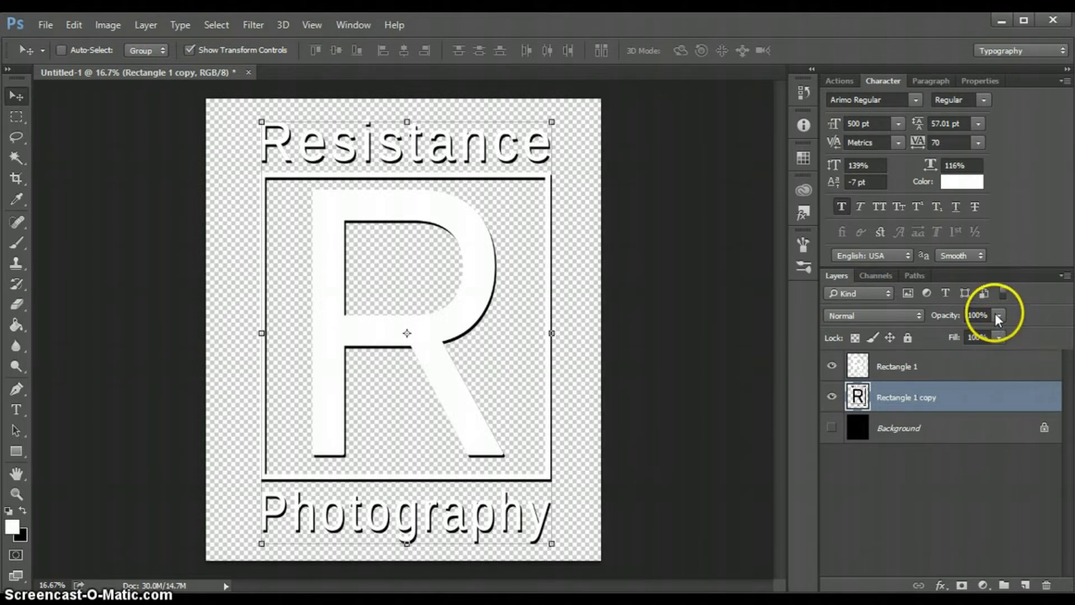
drag(999, 333, 998, 334)
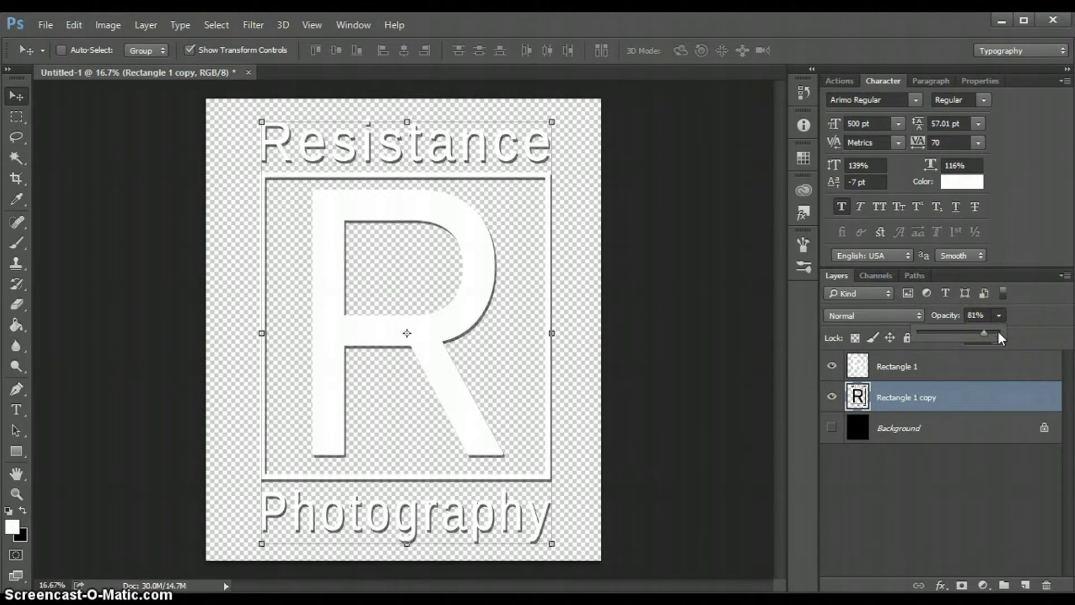
click(975, 331)
click(947, 509)
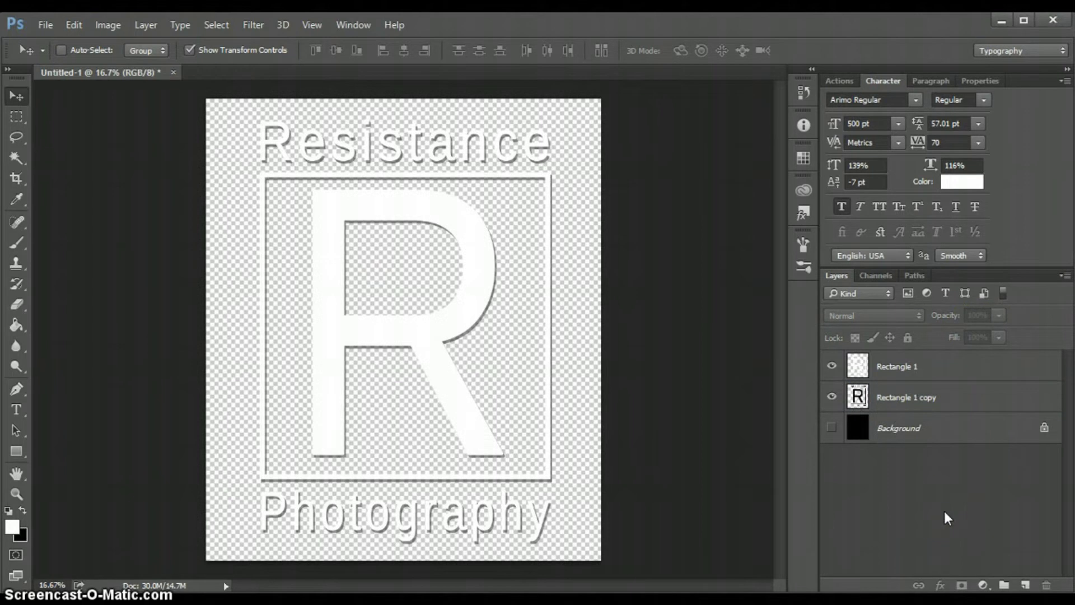
Place the black logo copy above the white logo layer and set the copy's opacity back to 100%.
mouse_move(919, 406)
mouse_down()
mouse_move(913, 361)
mouse_move(925, 413)
mouse_up()
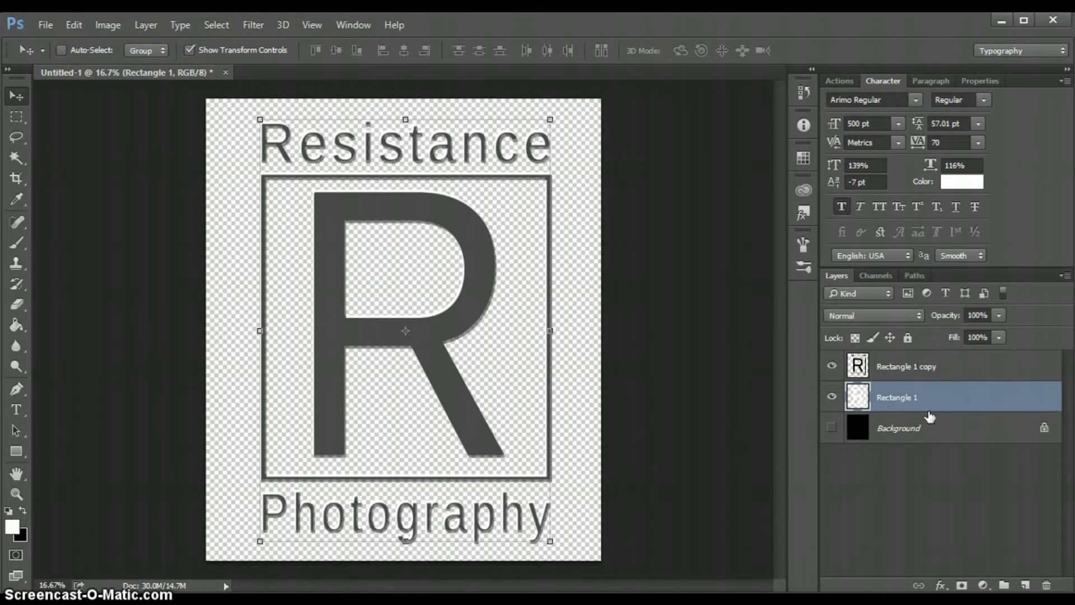
key(ctrl+alt+a)
click(929, 413)
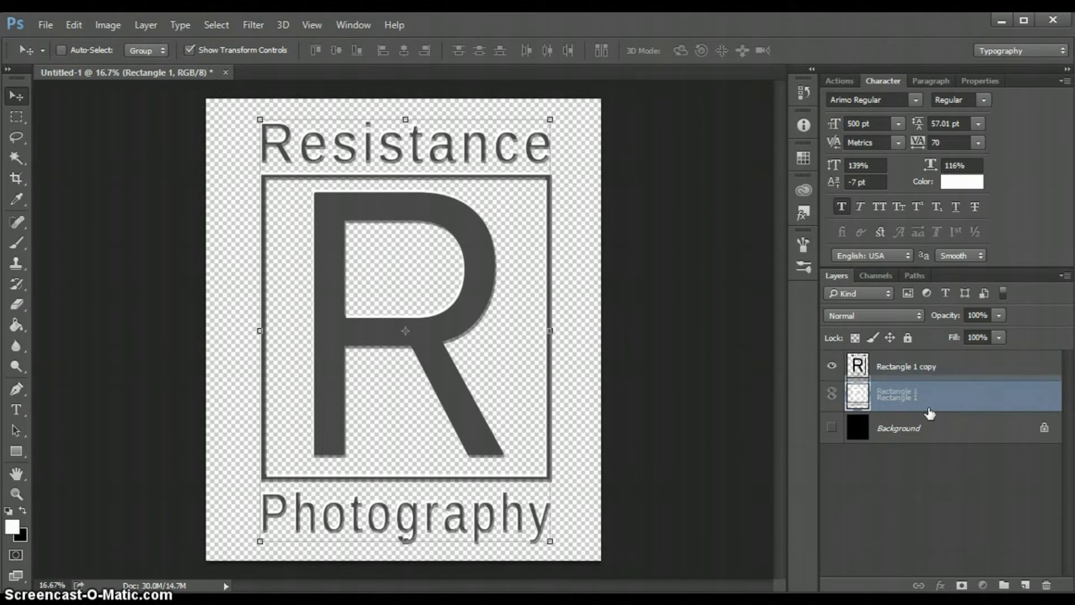
click(932, 366)
click(1000, 314)
click(999, 315)
drag(997, 333, 1039, 333)
click(959, 393)
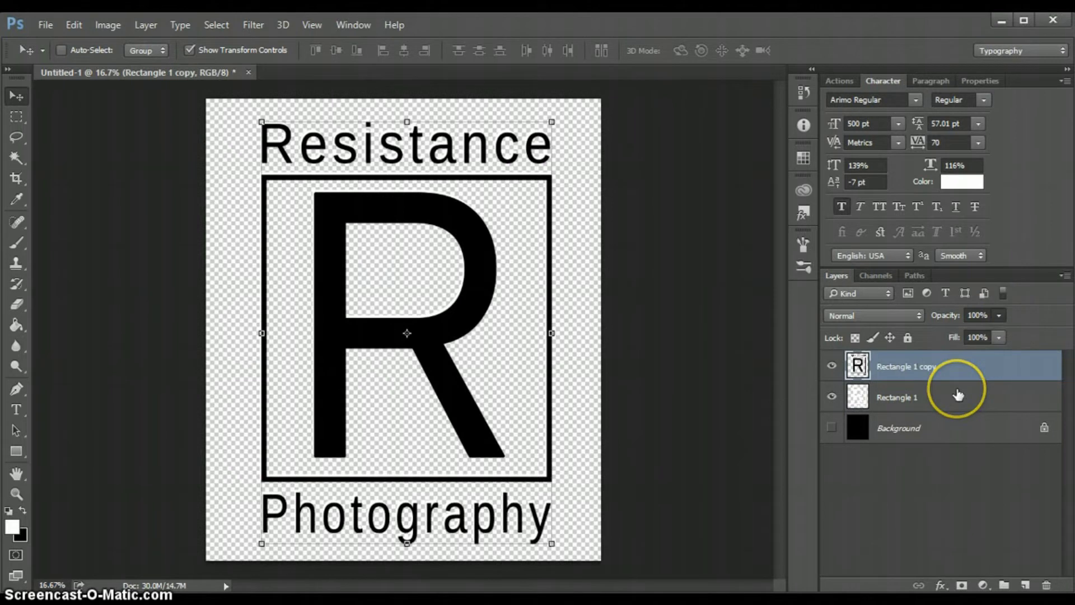
Set the white logo layer's opacity to 70% and move the black copy beneath it.
click(958, 393)
click(999, 316)
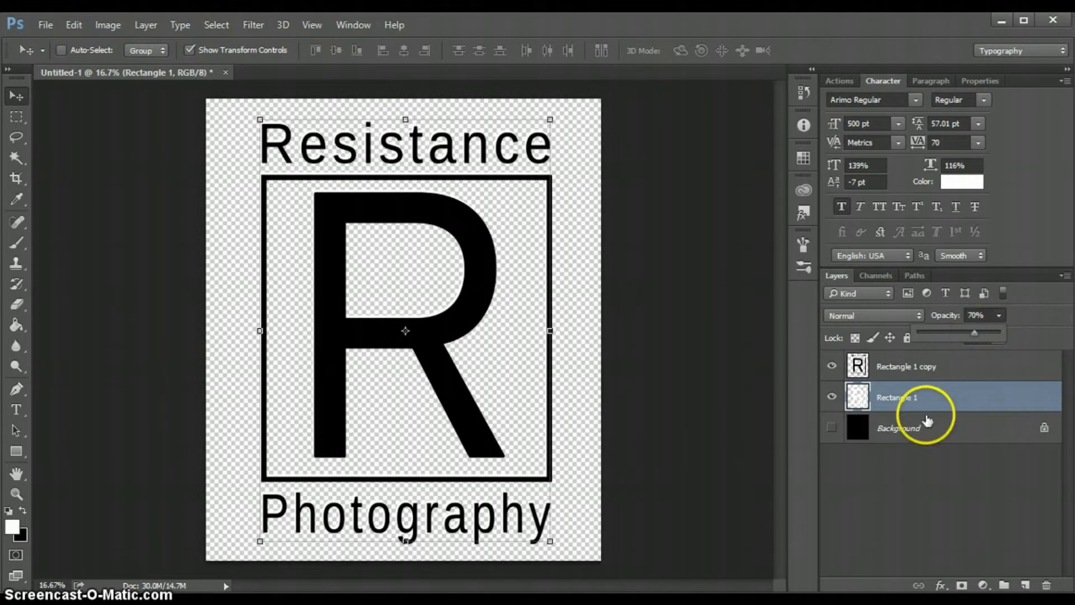
drag(927, 361, 934, 421)
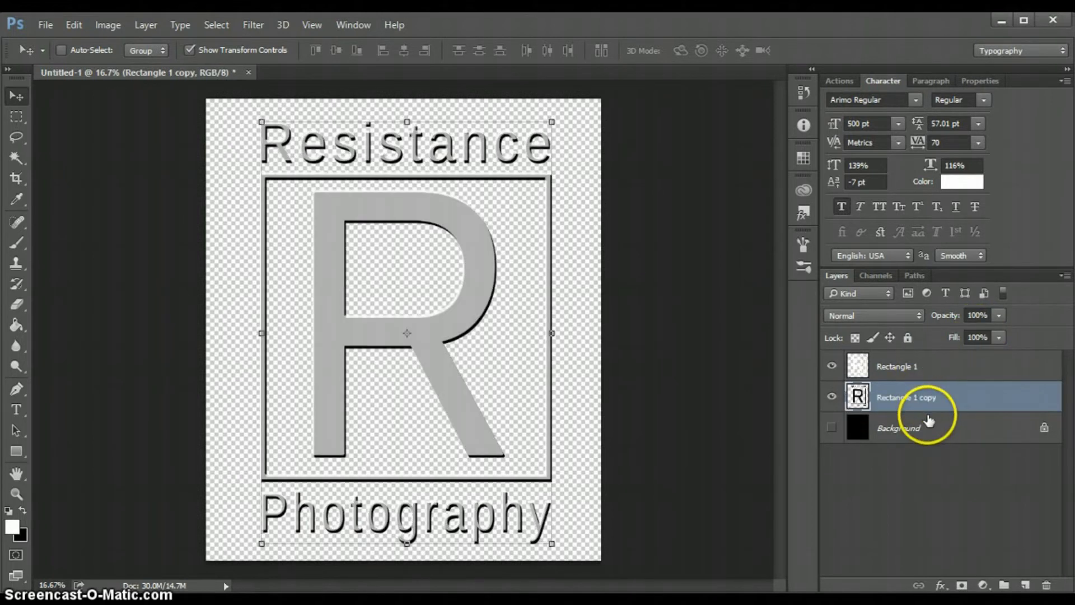
Set the opacity of the white logo layer, Rectangle 1, back to 100%.
click(945, 368)
click(1000, 315)
drag(998, 332, 1059, 331)
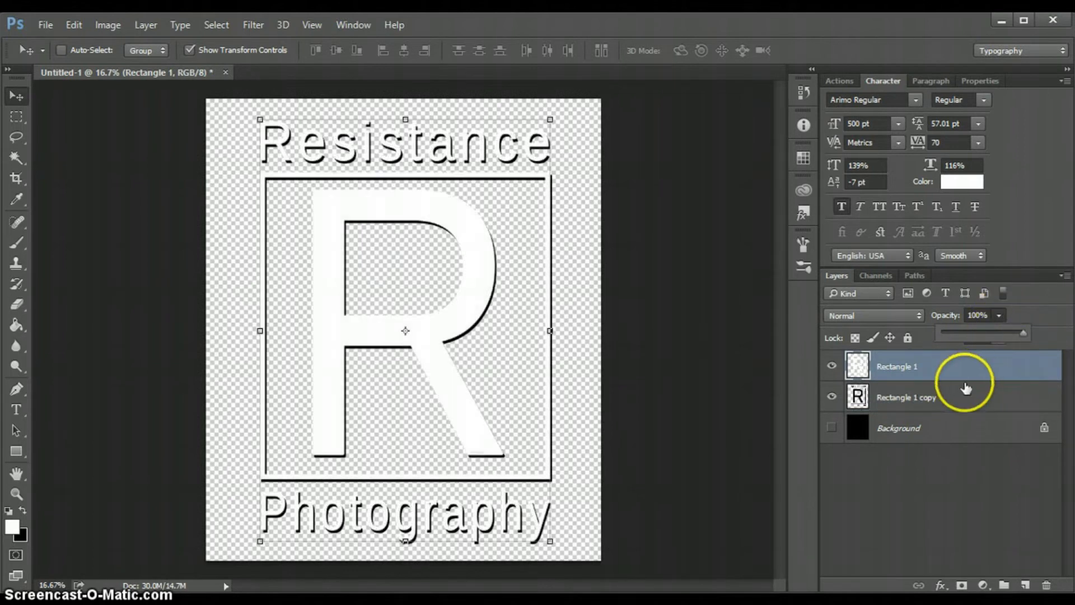
Lower the opacity of the black shadow layer, Rectangle 1 copy, to 72%.
click(955, 401)
click(956, 398)
click(999, 316)
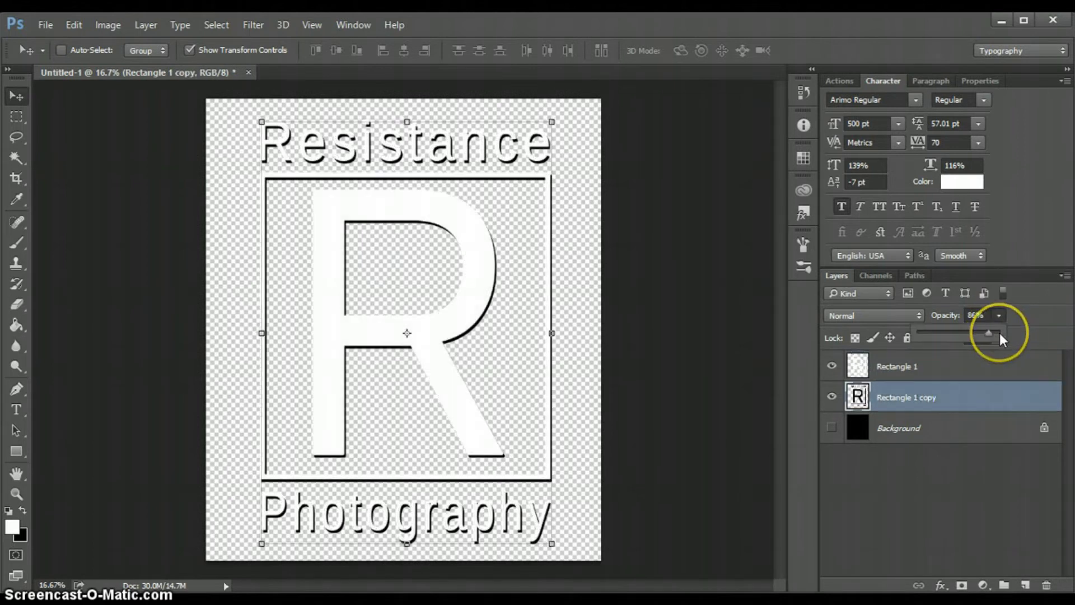
drag(999, 333, 999, 333)
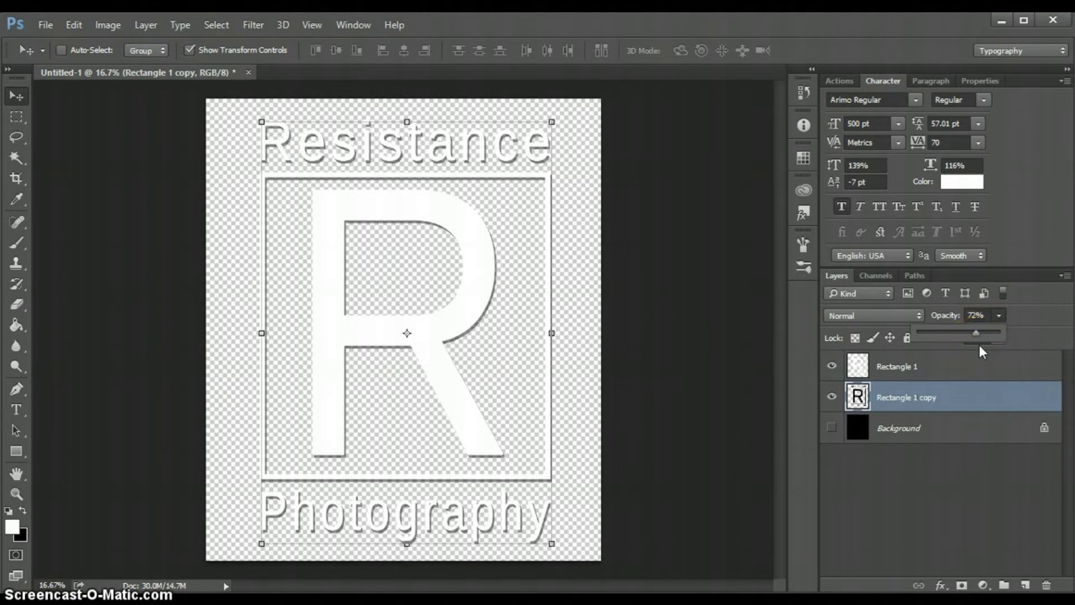
click(907, 476)
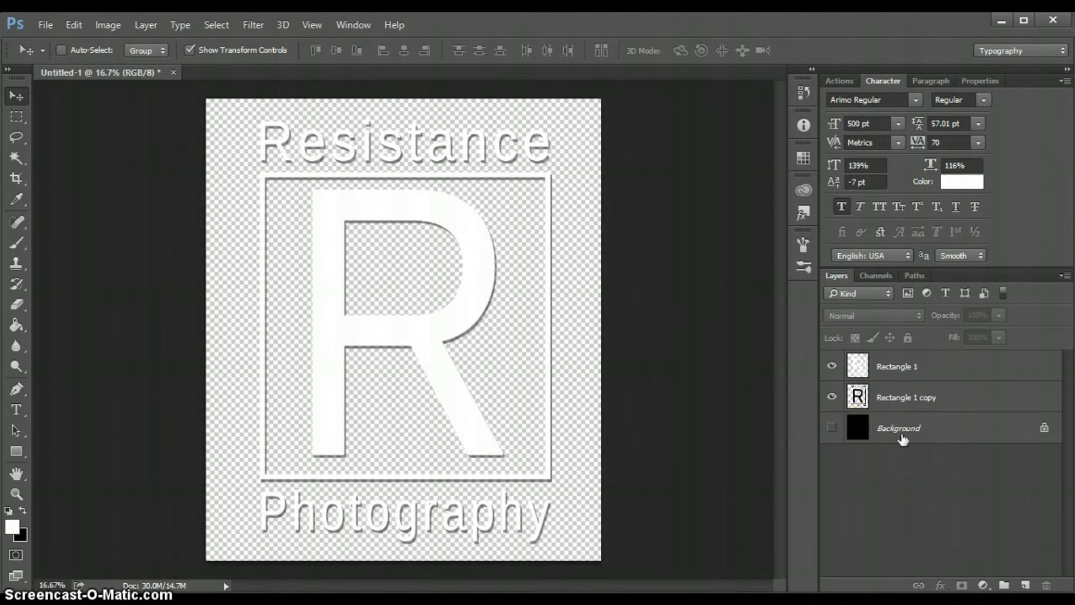
Delete the hidden Background layer and crop the canvas closely around the logo.
click(1045, 431)
drag(929, 434, 1046, 585)
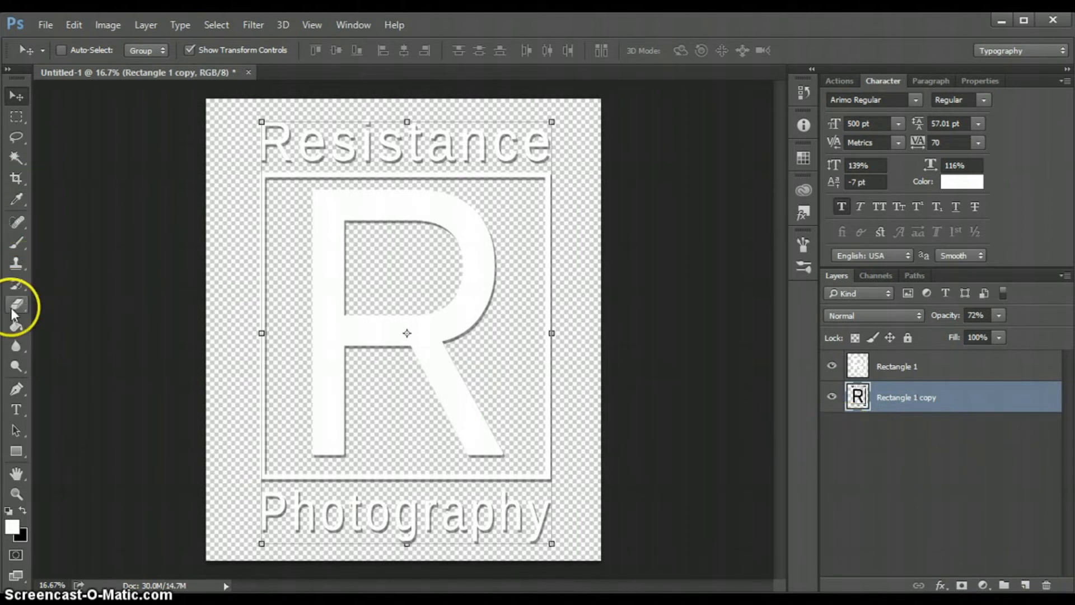
click(17, 178)
mouse_move(226, 114)
mouse_down()
mouse_move(206, 101)
mouse_move(228, 108)
mouse_up()
drag(577, 554, 560, 544)
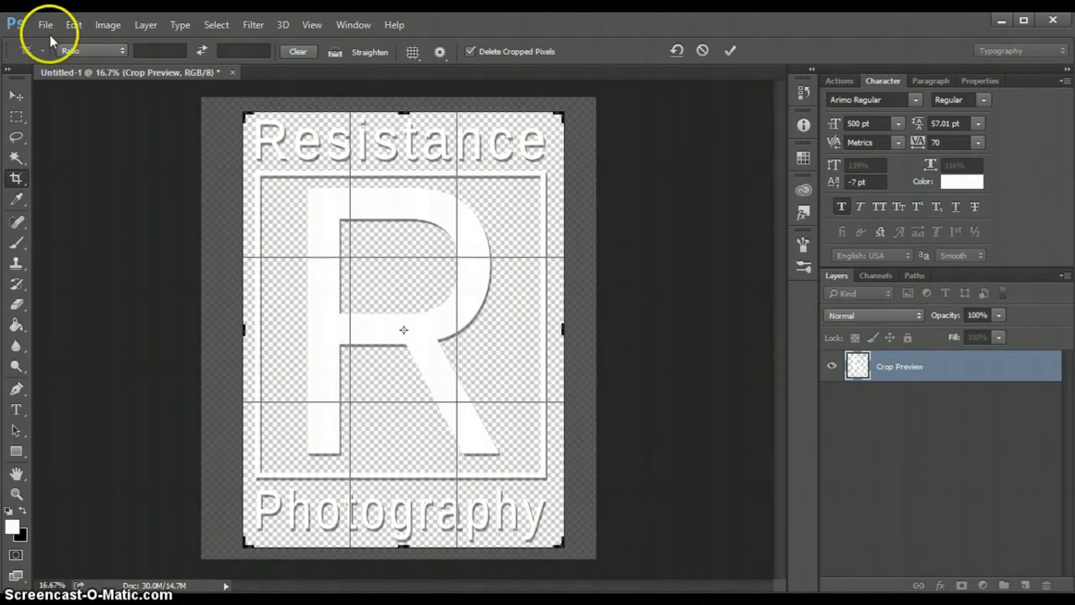
click(19, 94)
click(511, 252)
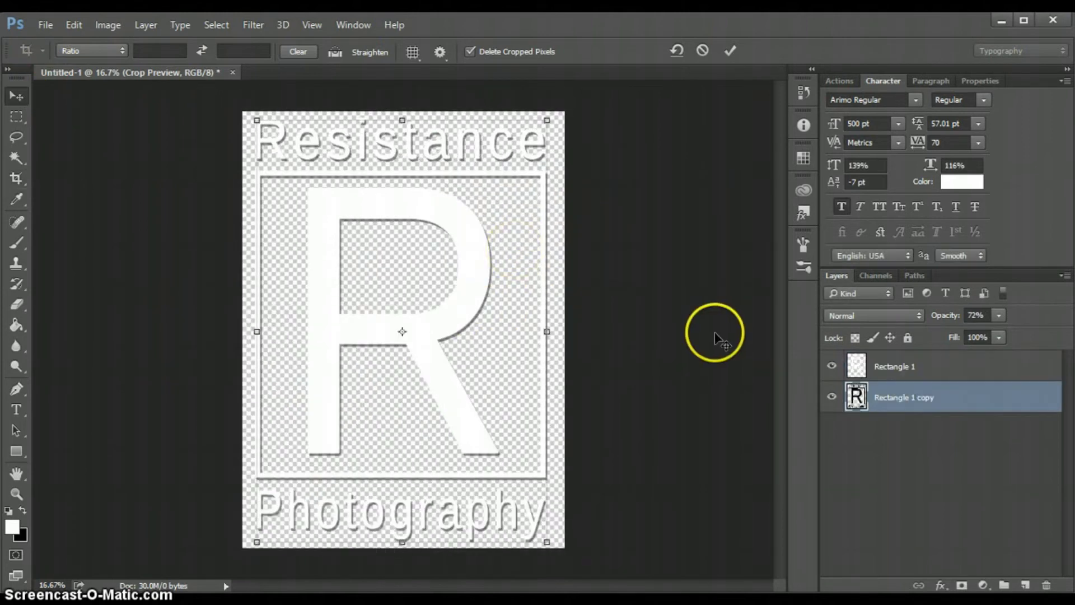
Start saving the logo as a new file with the Desktop as the destination.
click(46, 25)
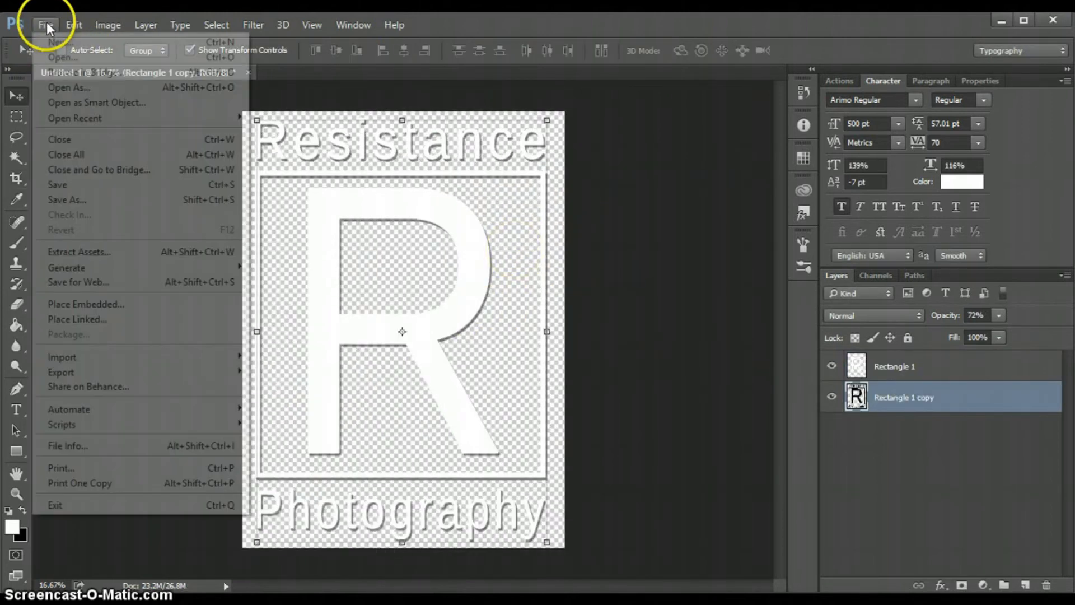
click(50, 198)
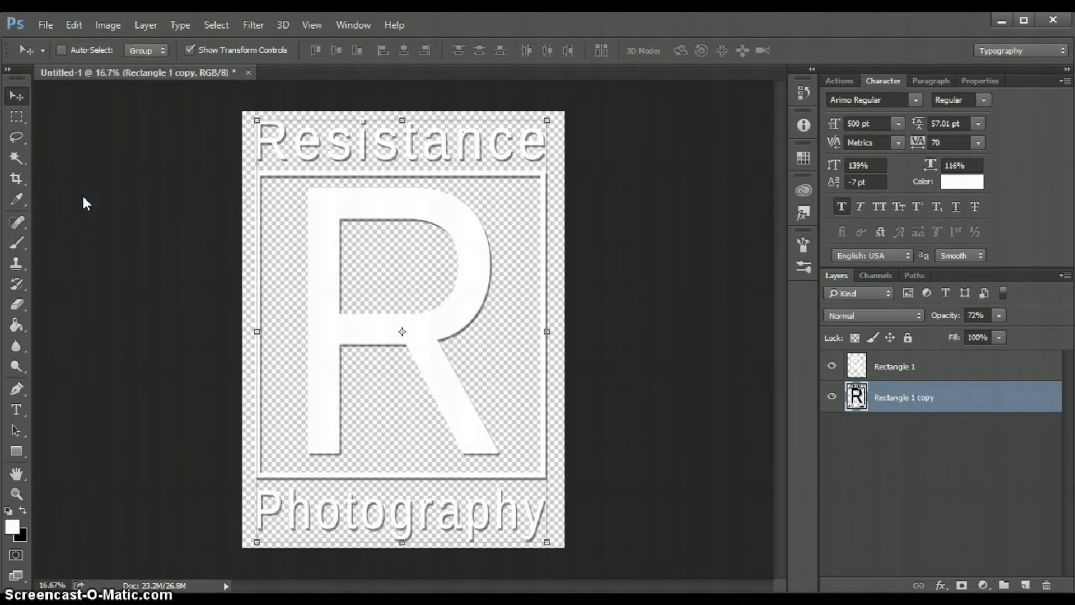
scroll(73, 146, down, 3)
scroll(71, 137, up, 5)
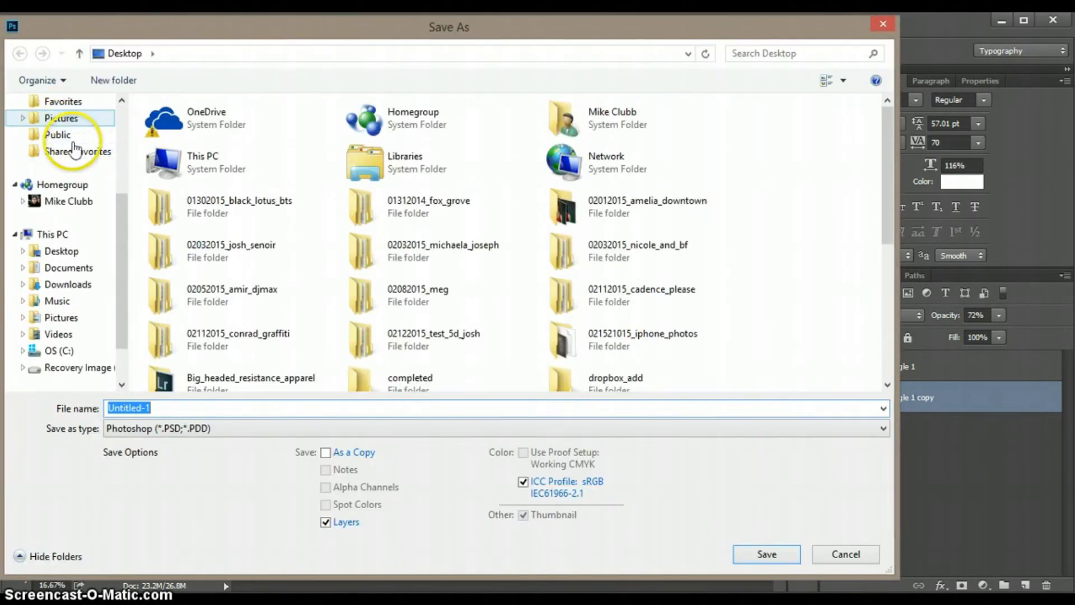
click(84, 125)
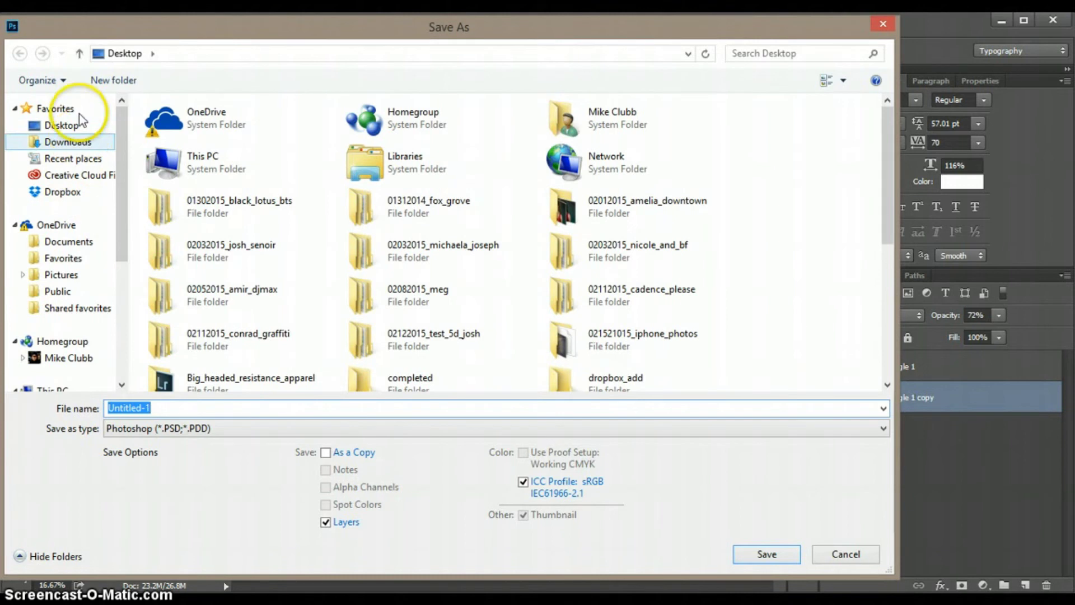
click(81, 126)
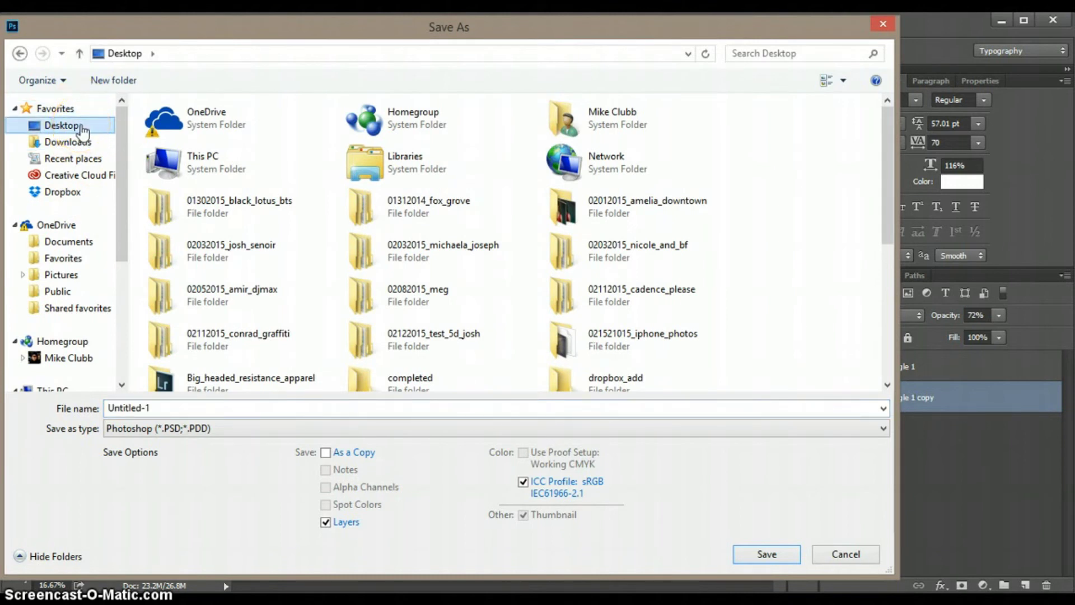
Save the logo as Untitled-1 in PNG format with Smallest / Slow compression and no interlacing.
click(203, 427)
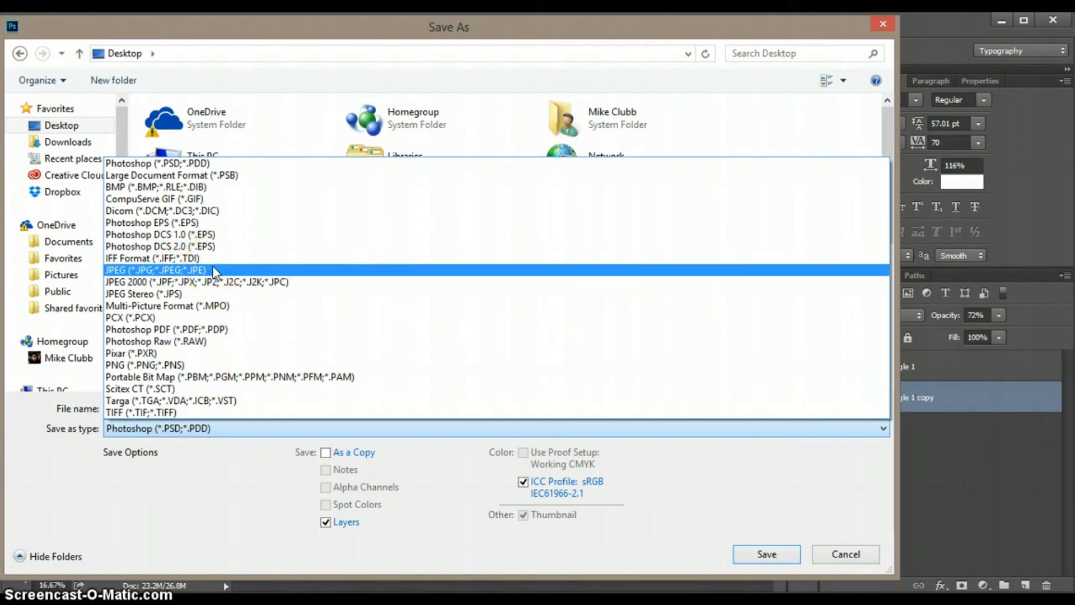
drag(210, 358, 211, 367)
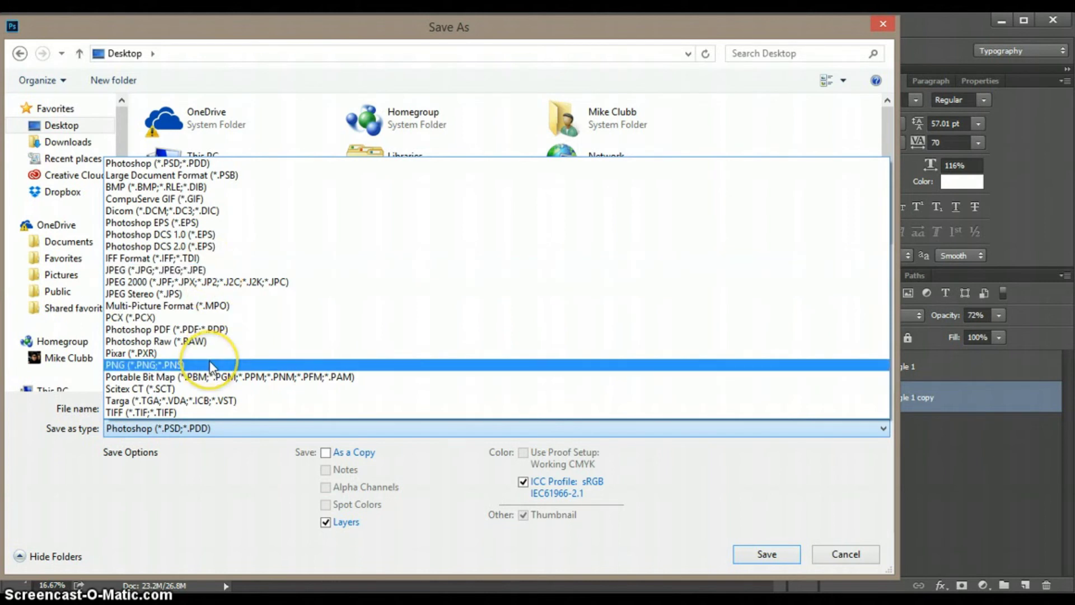
click(211, 365)
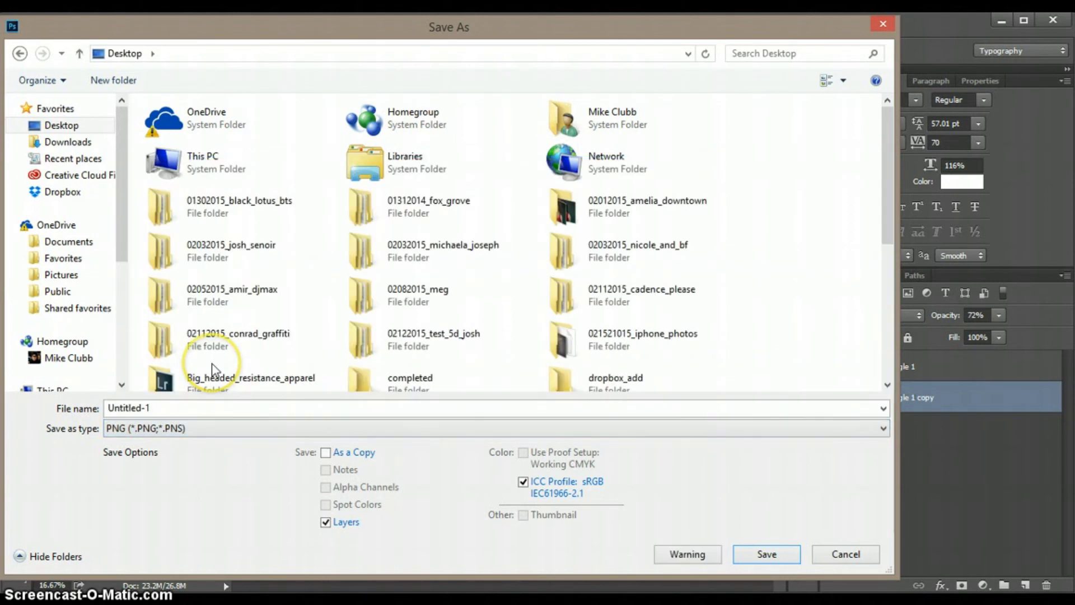
click(756, 562)
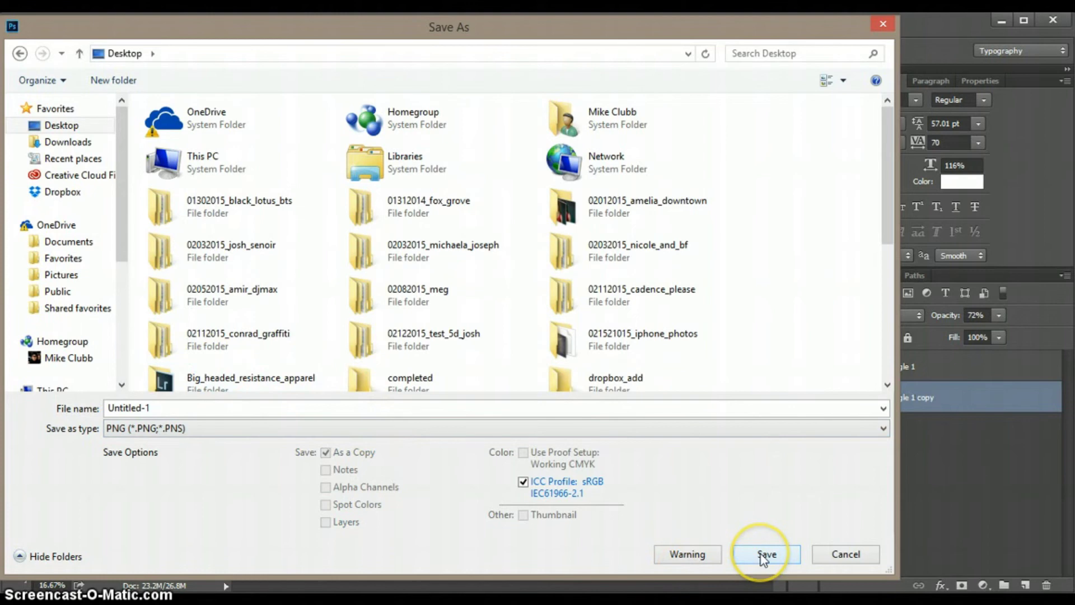
click(761, 553)
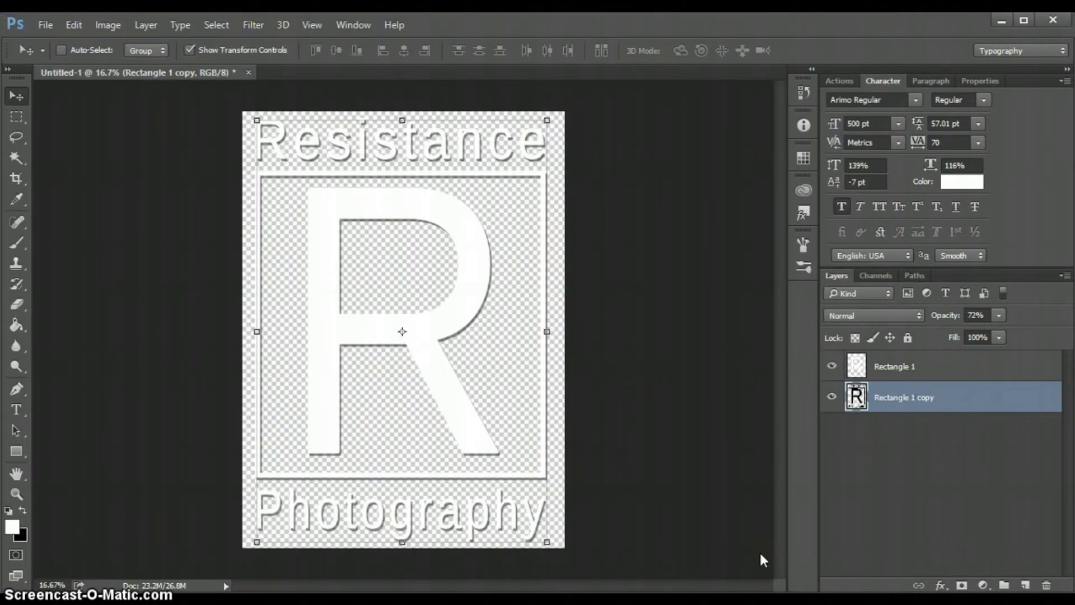
click(308, 291)
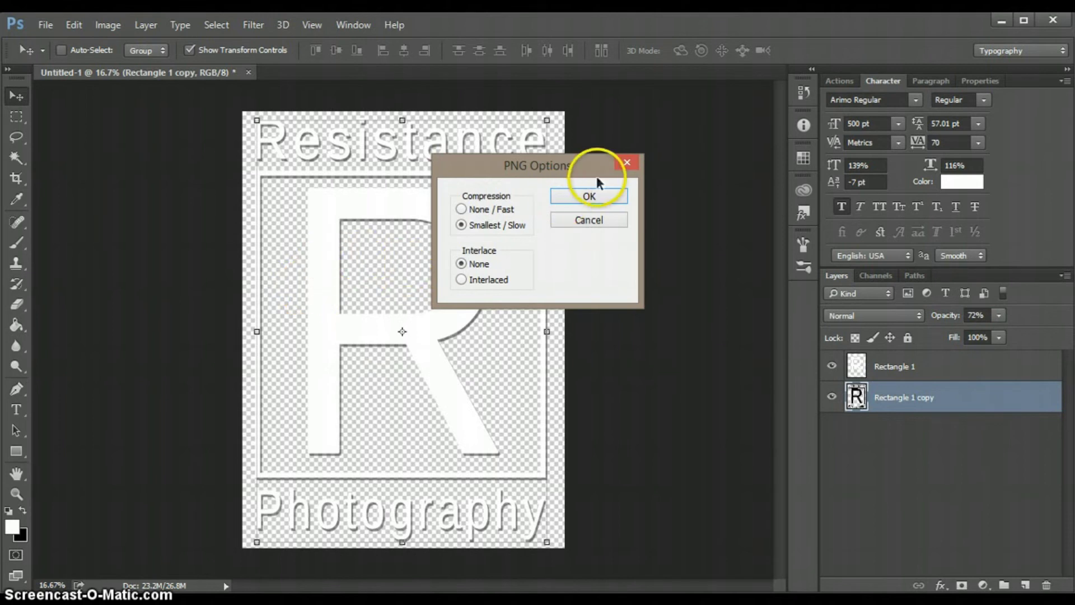
click(584, 197)
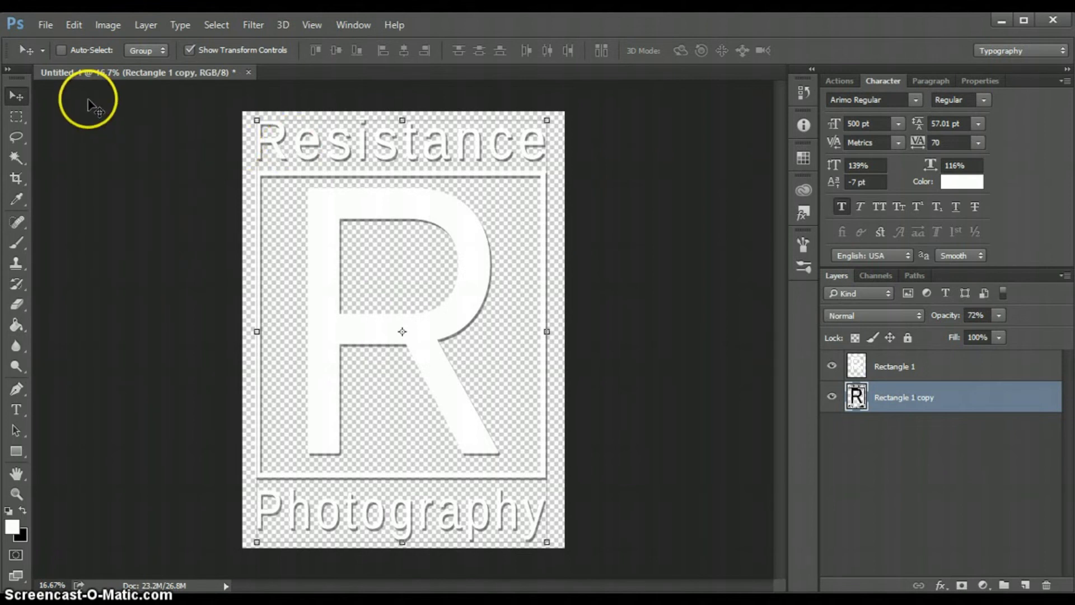
Close the logo document without saving its changes and open the recent photo ltl_photosubmission.jpg.
click(249, 73)
click(579, 250)
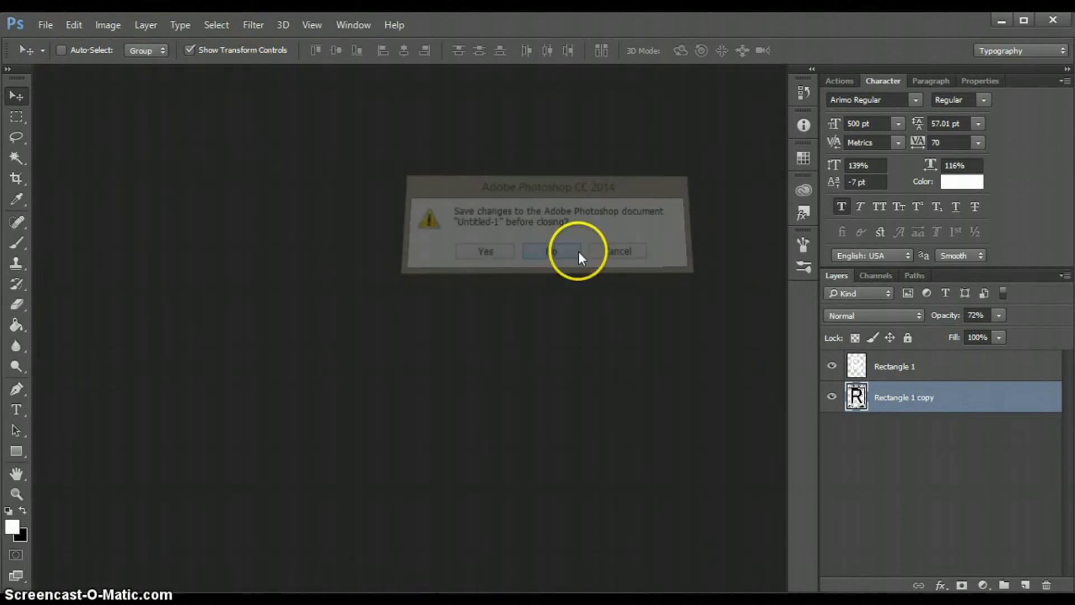
click(44, 26)
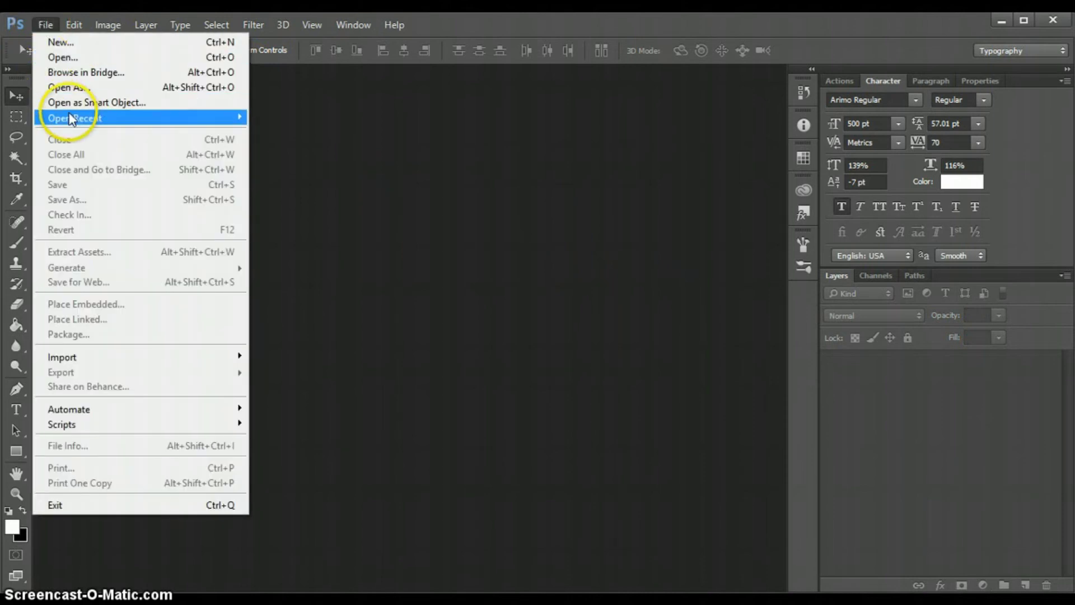
mouse_move(71, 119)
click(366, 117)
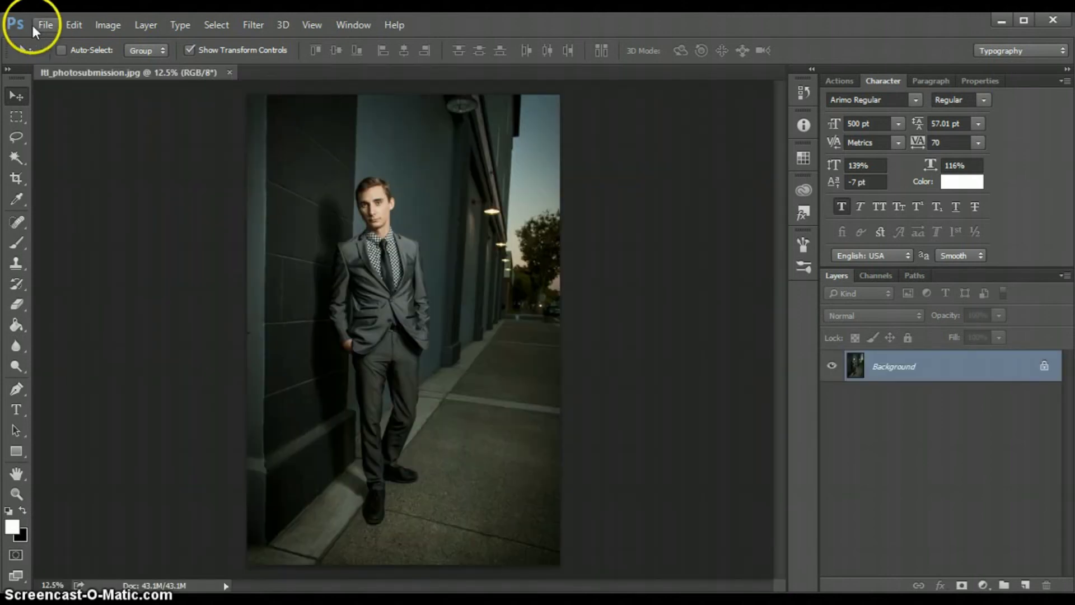
Place the Untitled-1 logo image from the desktop into the open photo.
click(1002, 21)
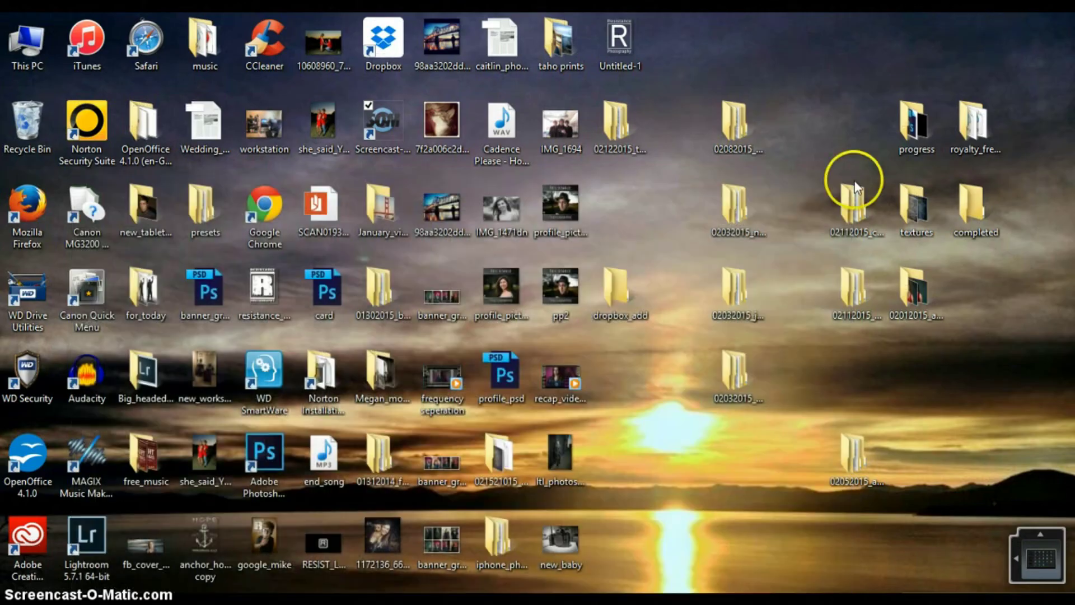
click(622, 36)
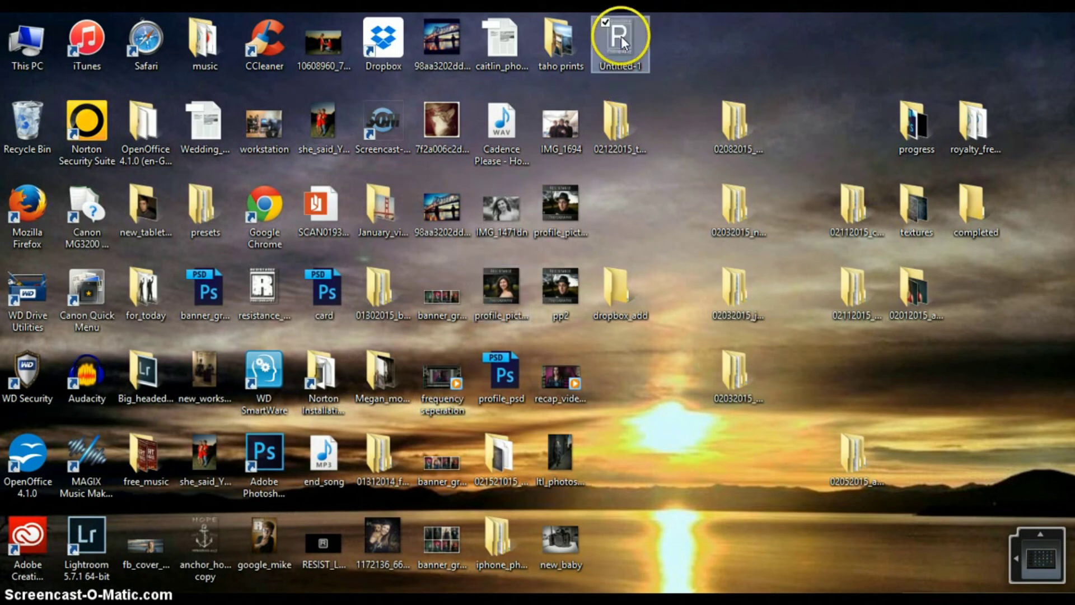
drag(479, 566, 395, 479)
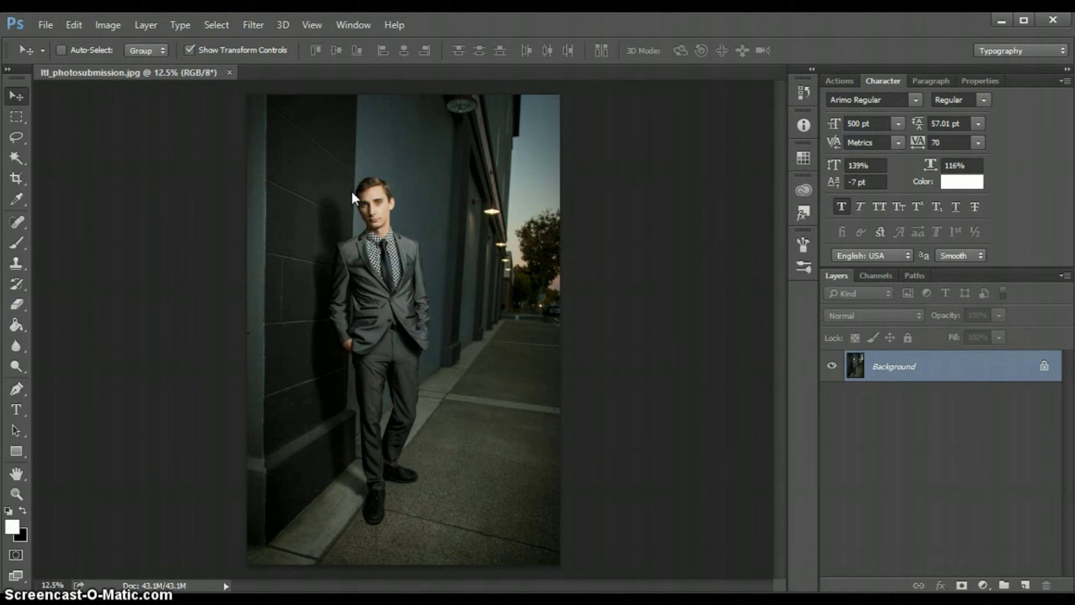
drag(351, 191, 520, 301)
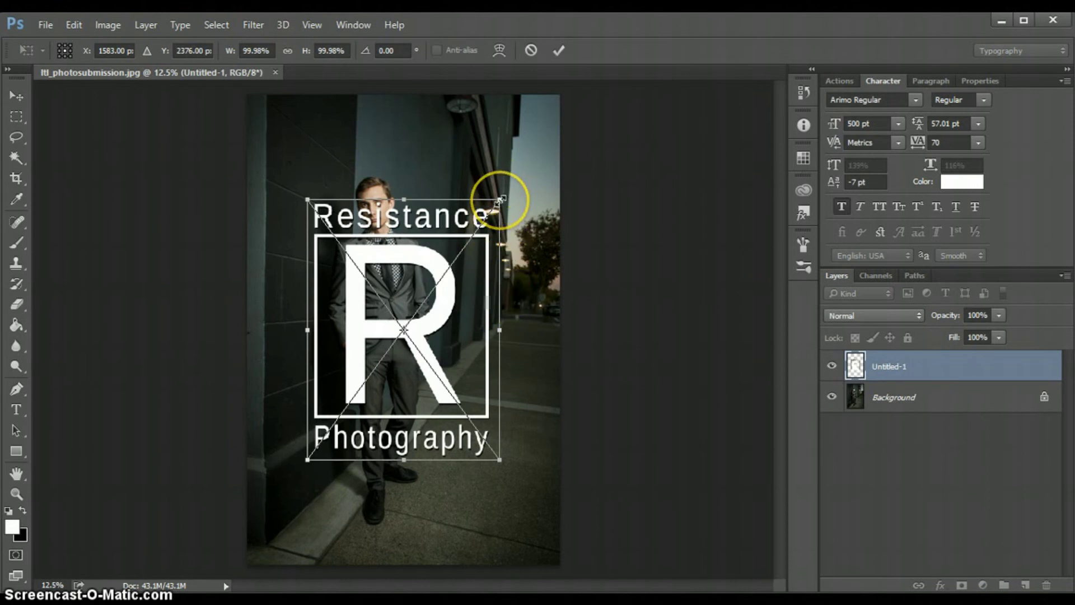
Try scaling the placed logo down without constraining its proportions.
drag(500, 199, 501, 198)
drag(393, 343, 327, 413)
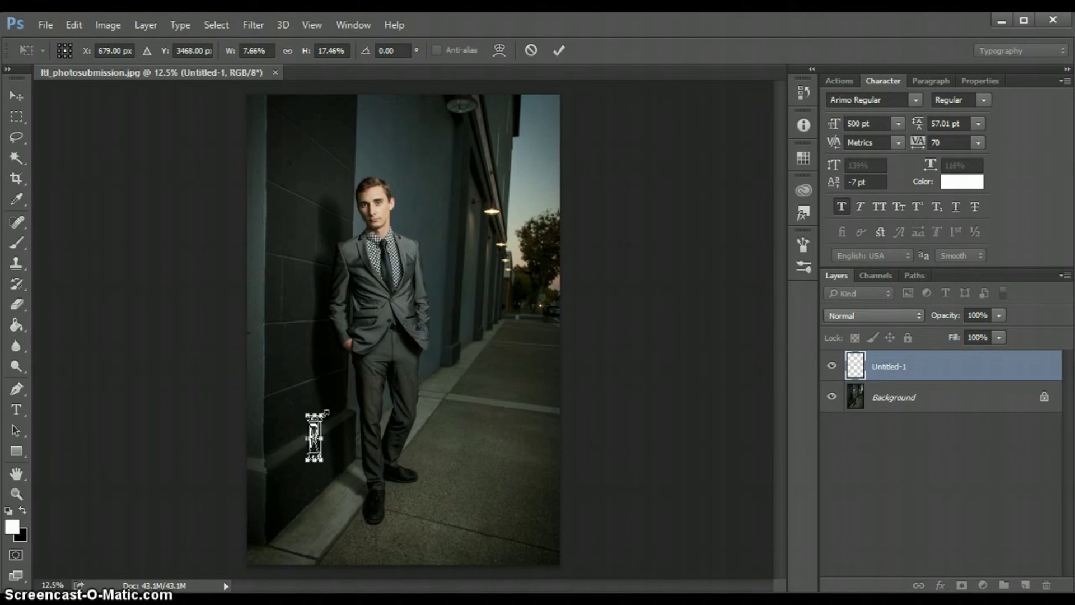
drag(326, 413, 499, 200)
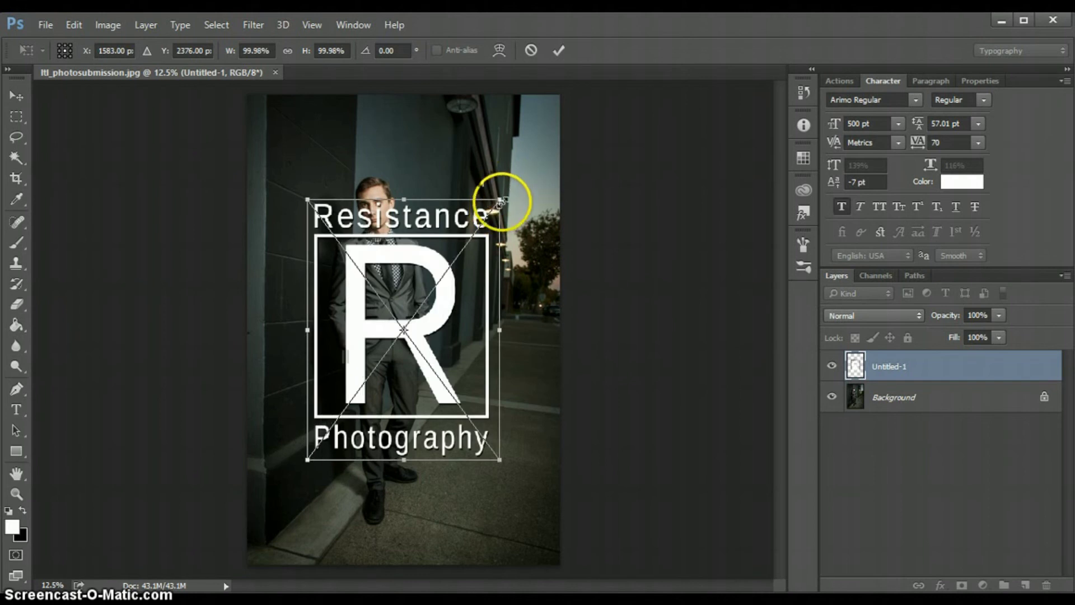
Scale the logo proportionally to about 16.4%, move it into the photo's lower-left corner and commit the placement.
drag(500, 199, 339, 417)
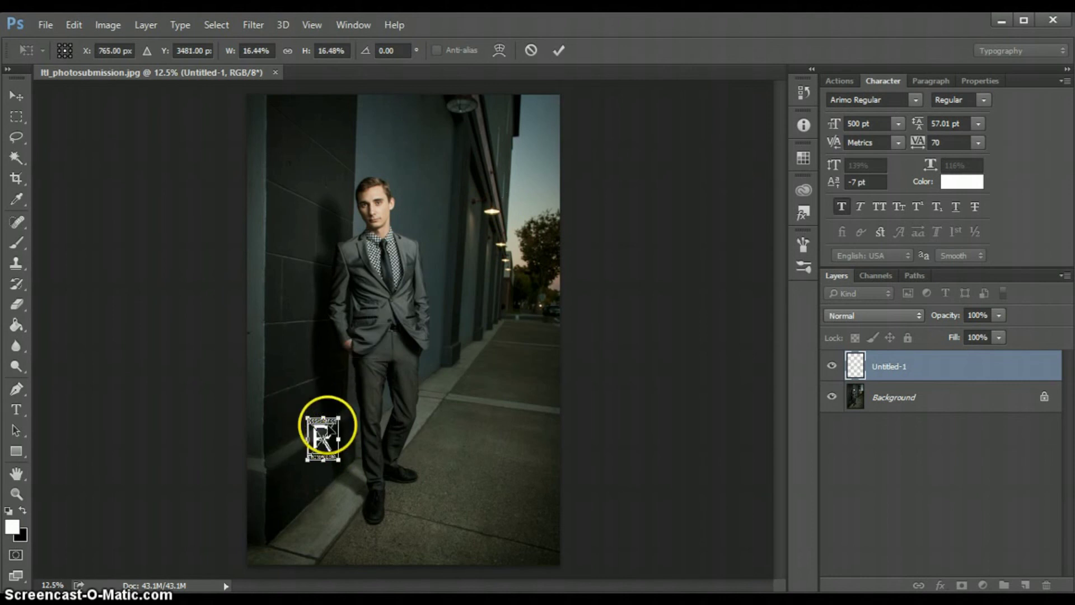
drag(323, 431, 267, 540)
click(25, 100)
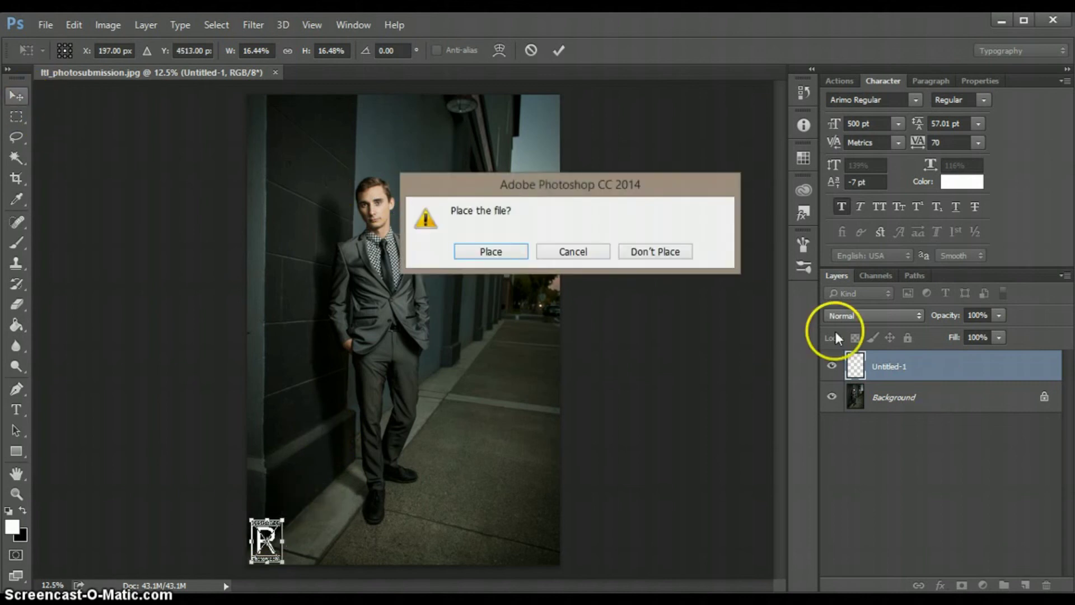
click(516, 250)
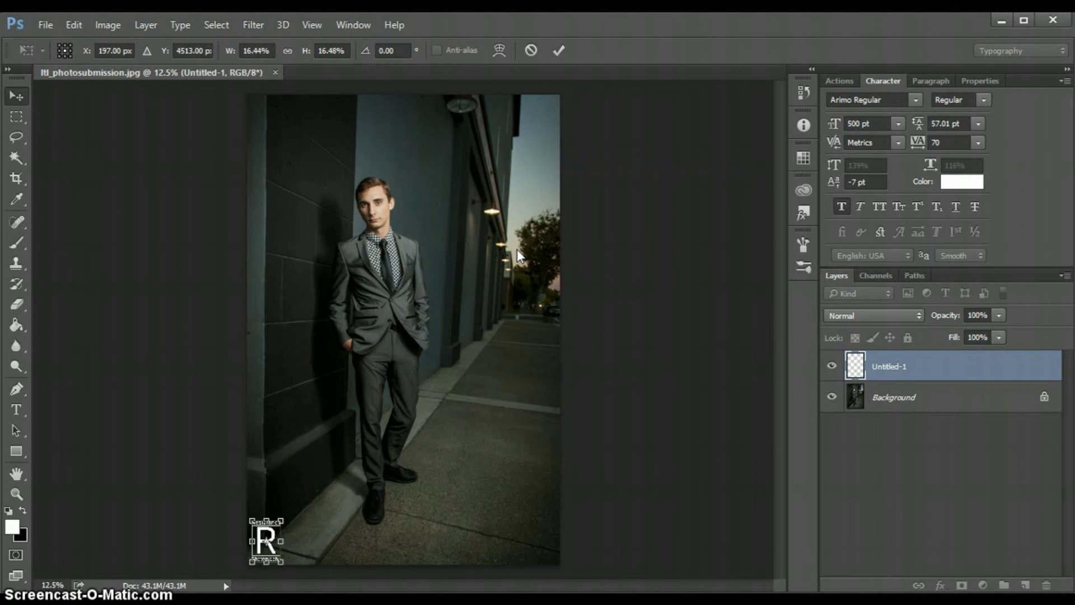
click(961, 470)
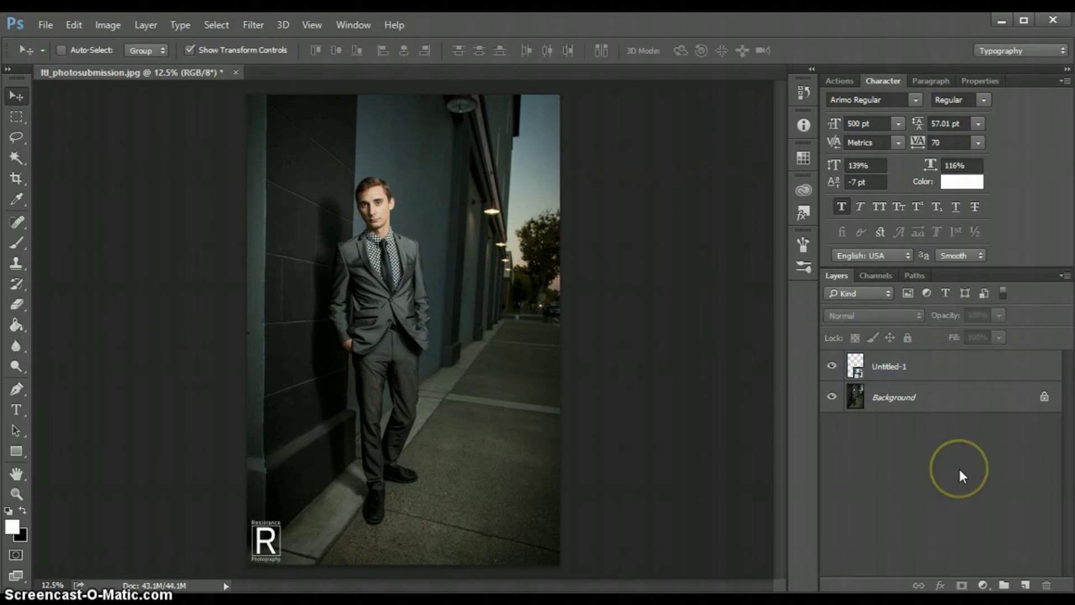
Set the opacity of the placed logo layer to 69% and deselect the layer.
click(947, 370)
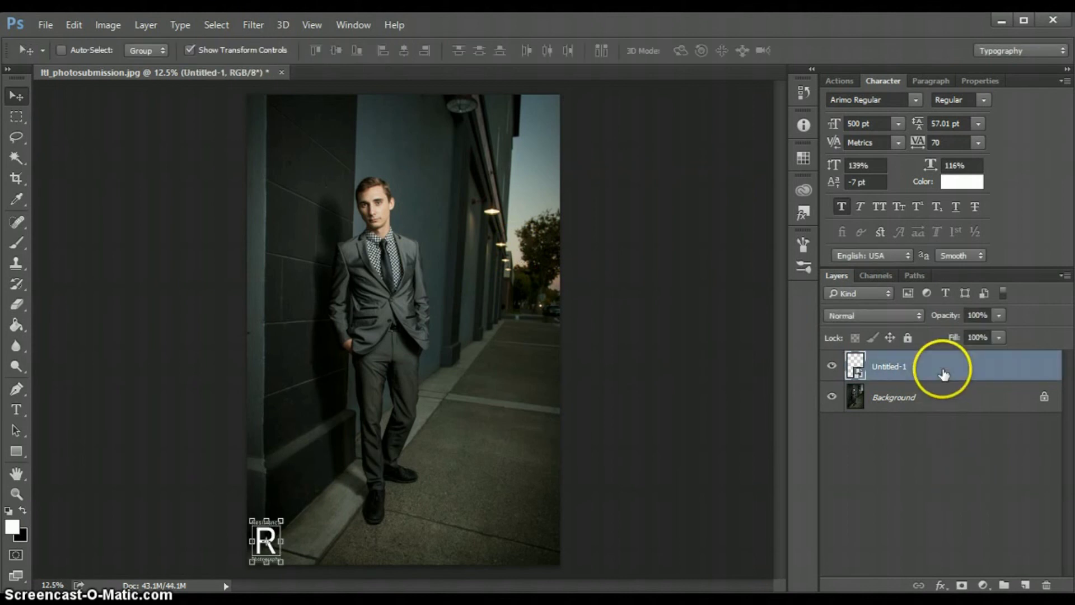
click(998, 315)
drag(997, 331, 996, 333)
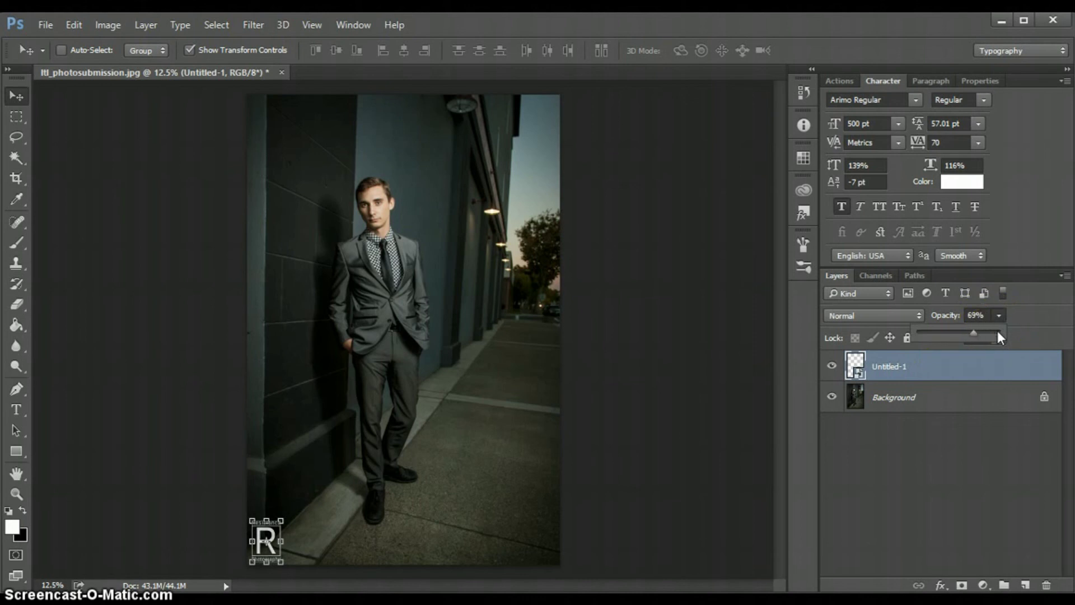
click(947, 469)
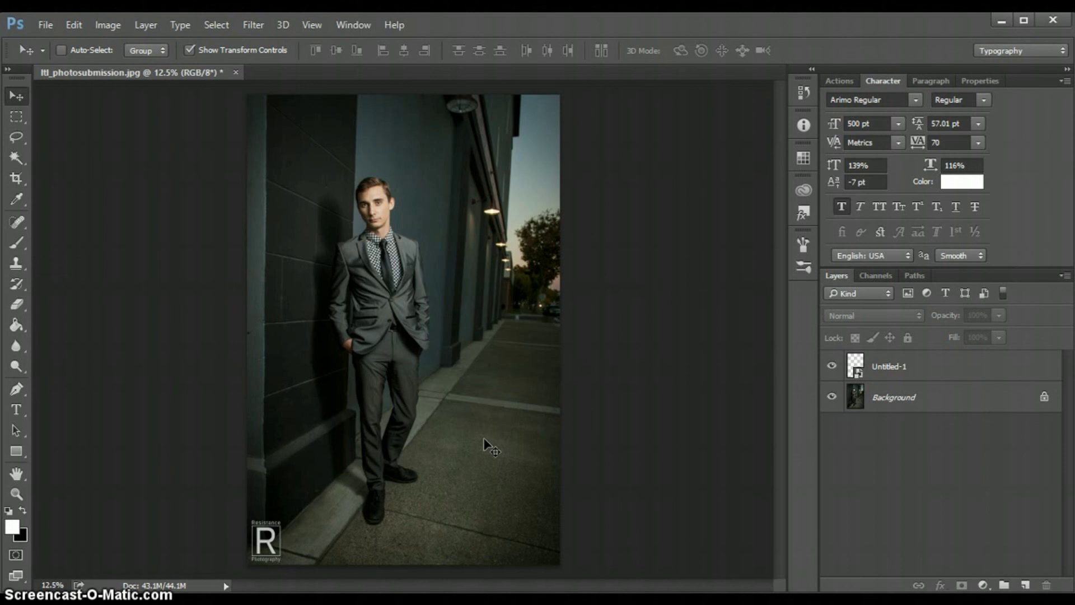
click(343, 519)
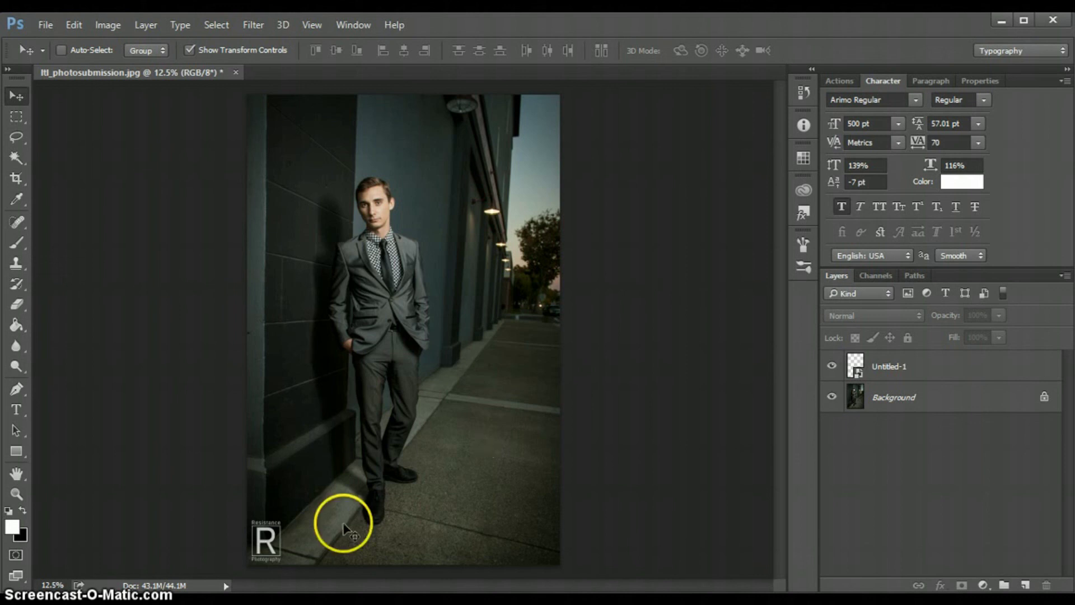